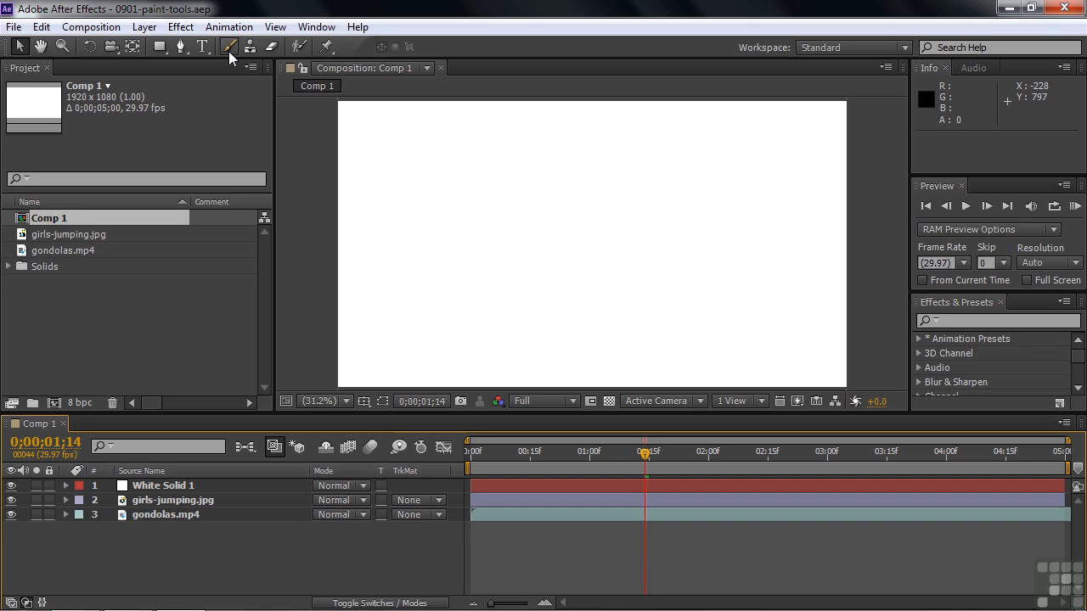
# Open the White Solid 1 layer in its own viewer and dock the Comp 1 viewer beside it, grouped with the project
pyautogui.click(160, 489)
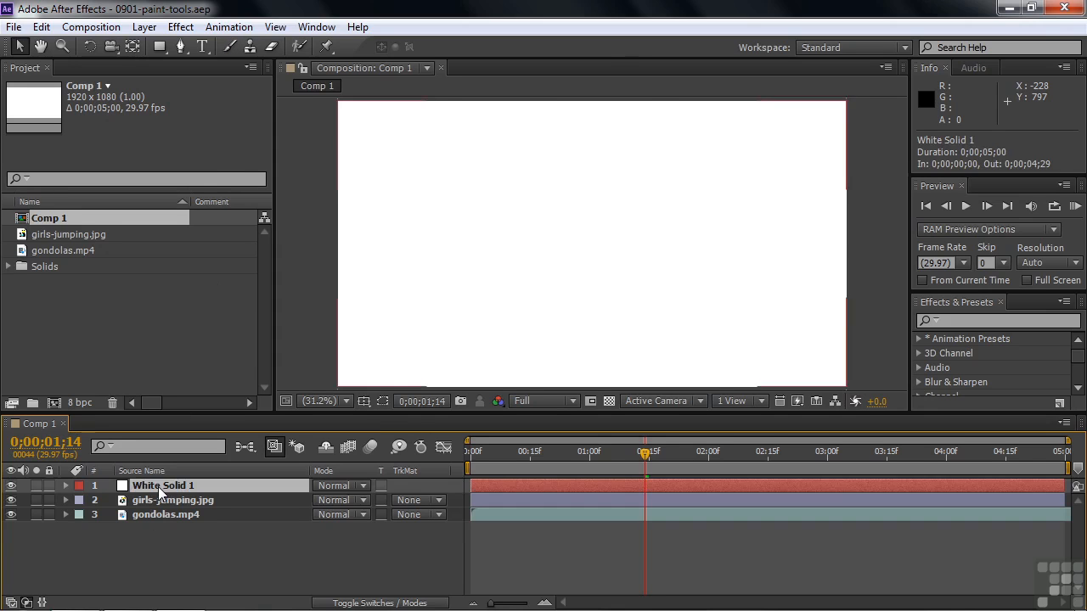
pyautogui.doubleClick(160, 489)
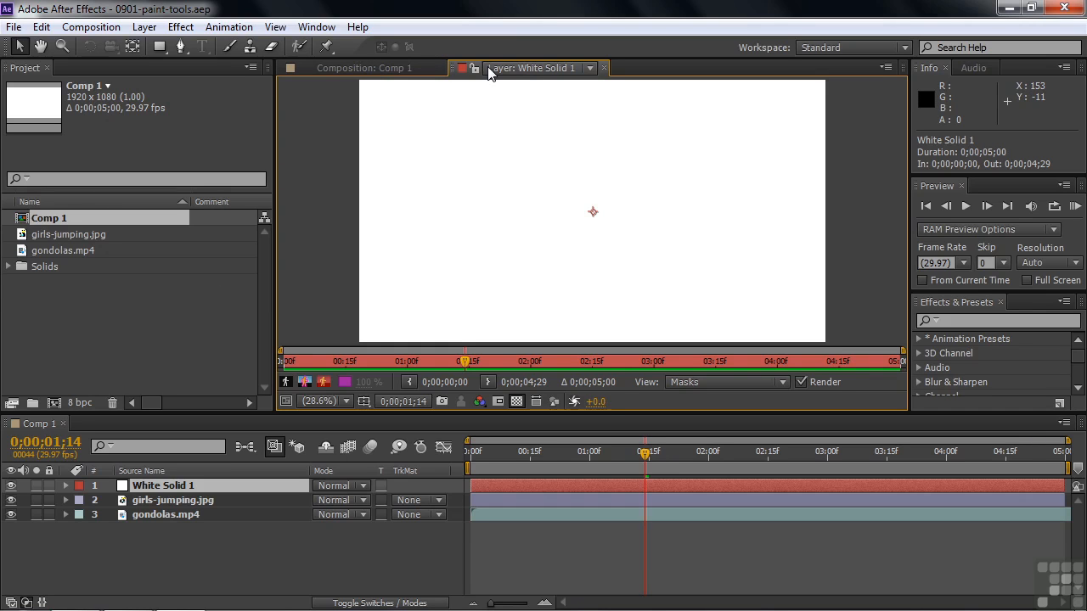
pyautogui.moveTo(307, 71); pyautogui.dragTo(121, 191)
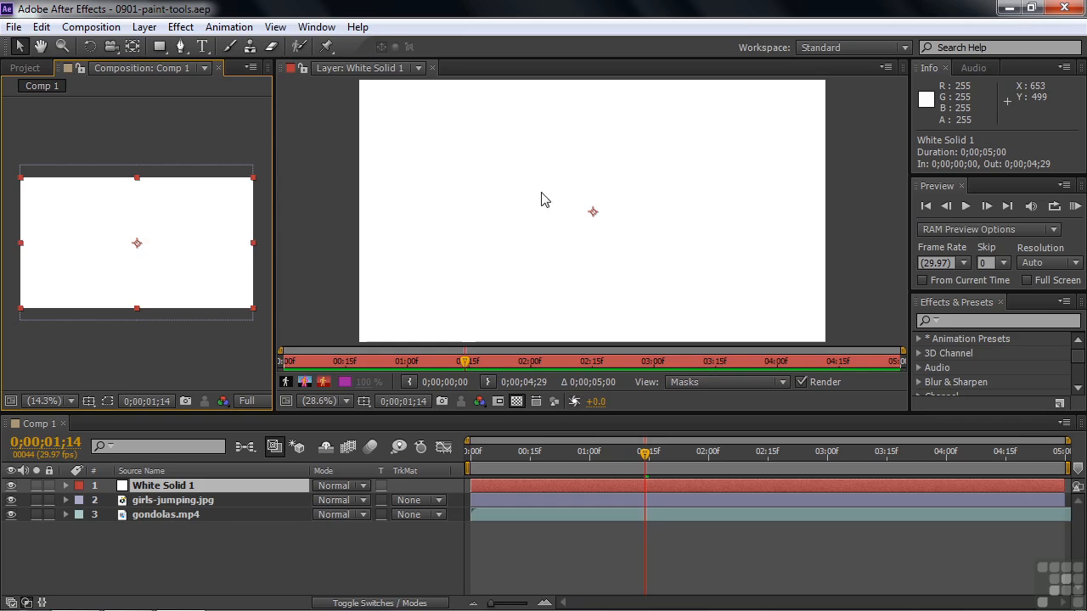
# Reset the Standard workspace to its original layout
pyautogui.click(907, 48)
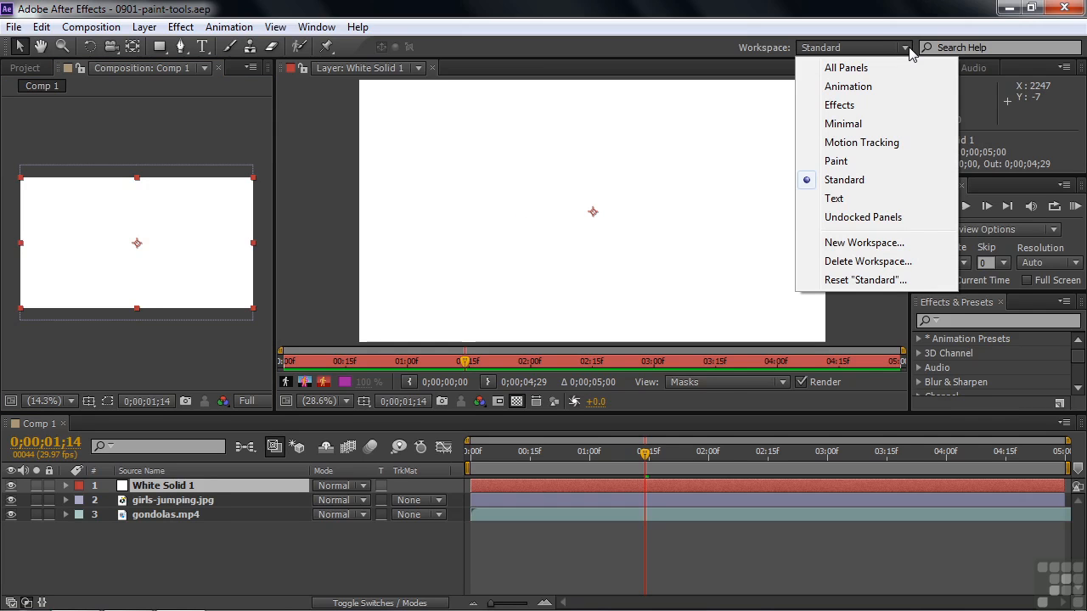
pyautogui.click(883, 280)
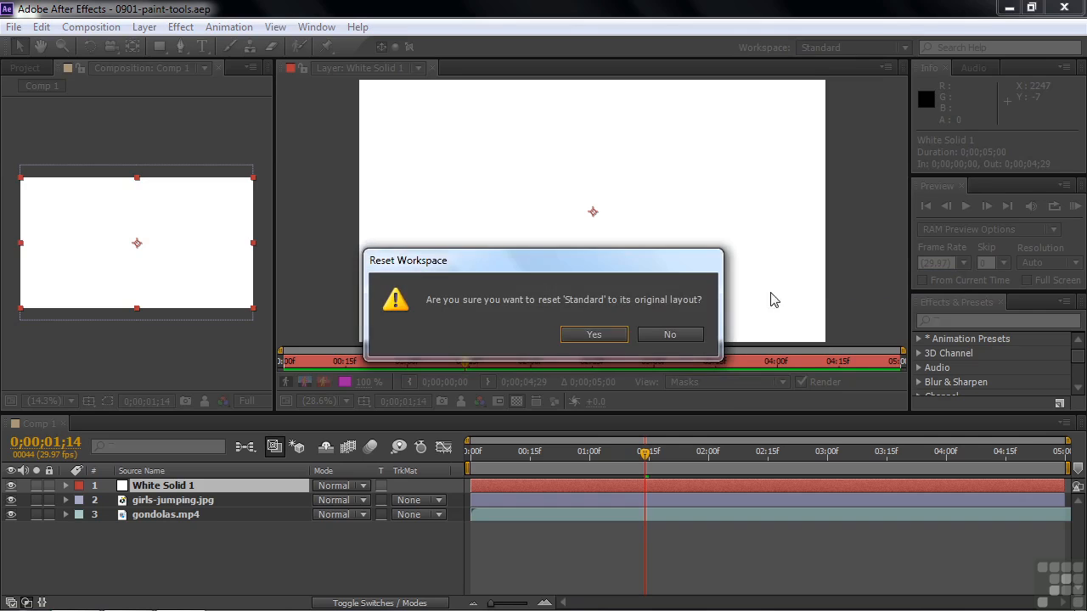
pyautogui.click(598, 335)
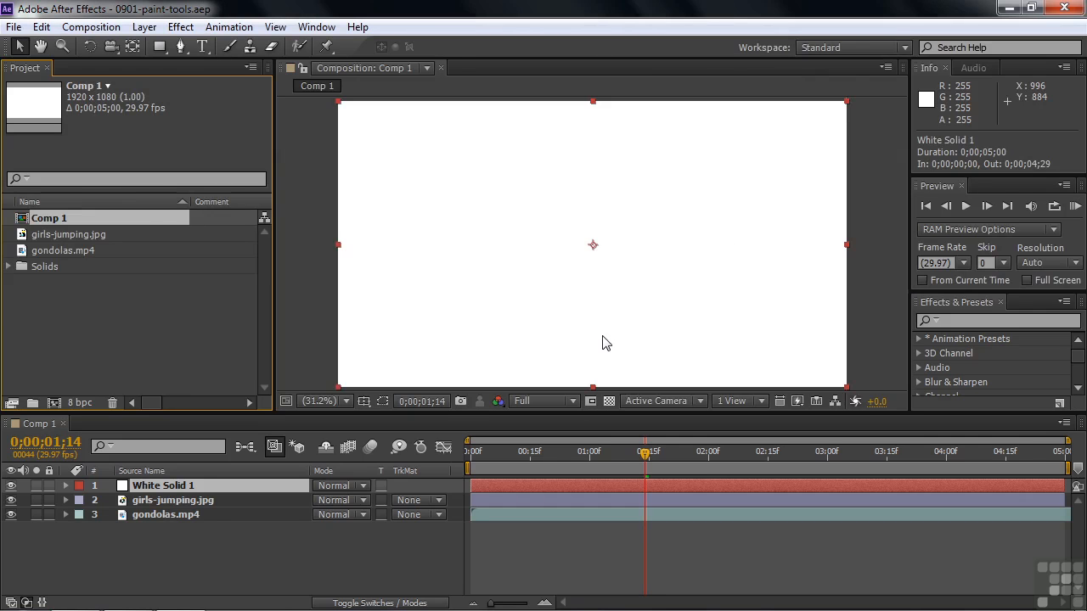
# Switch to the Paint workspace and enlarge the brush settings area to show the brush parameters
pyautogui.click(906, 49)
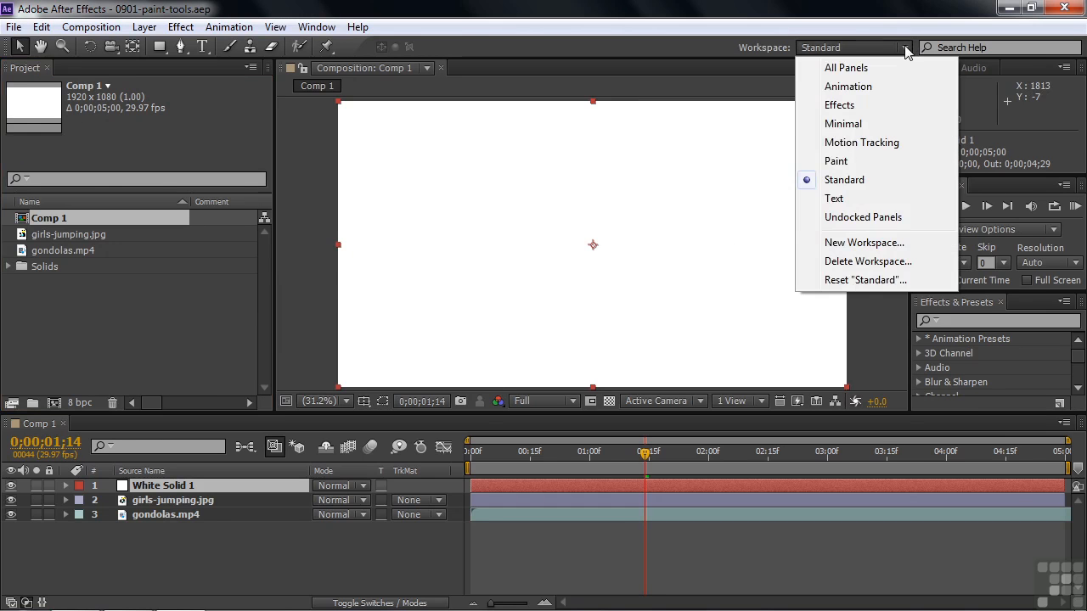
pyautogui.click(836, 162)
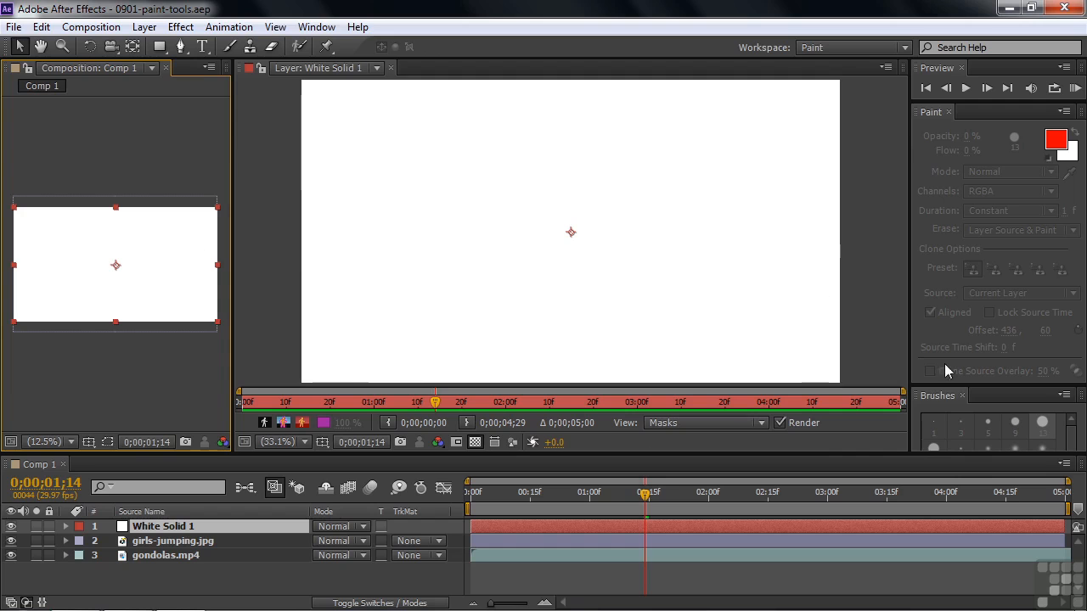
pyautogui.moveTo(957, 388)
pyautogui.mouseDown()
pyautogui.moveTo(951, 254)
pyautogui.moveTo(951, 268)
pyautogui.mouseUp()
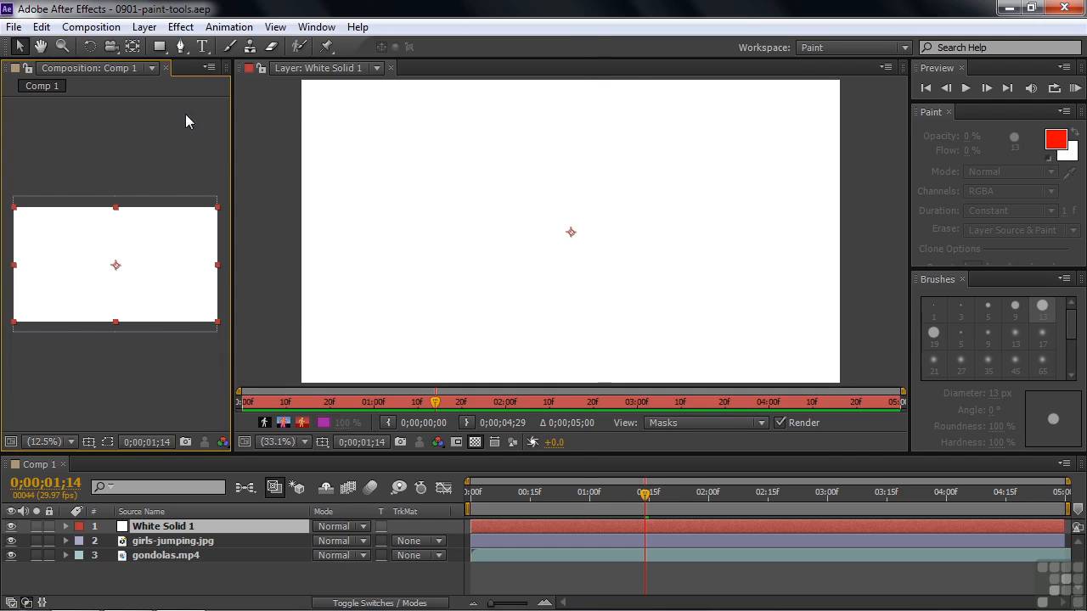
# Bring the project contents back into the Paint workspace and dock the Comp 1 viewer in the same group
pyautogui.click(316, 27)
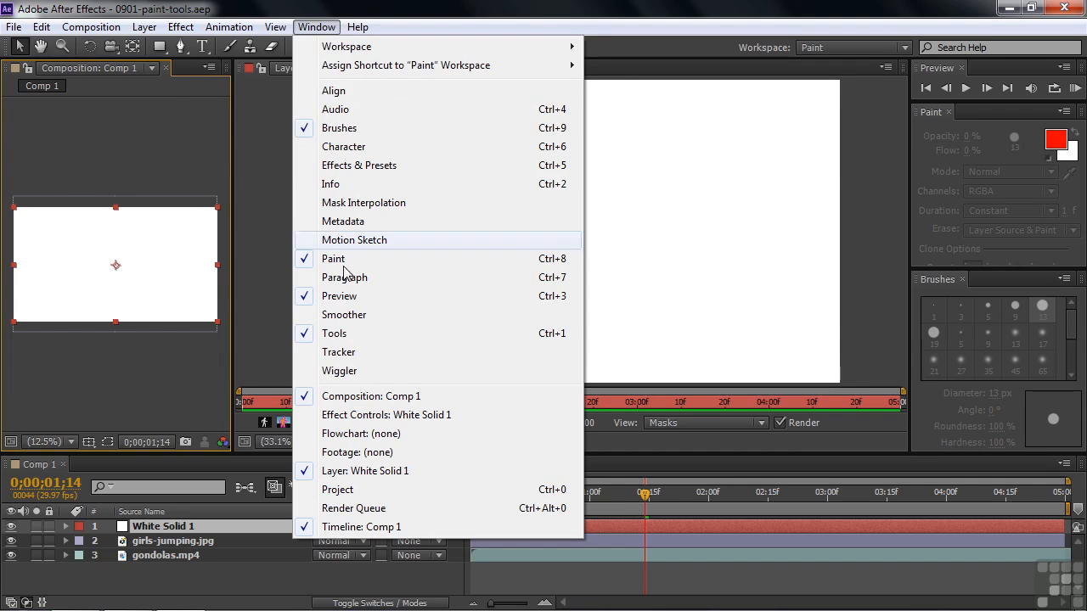
pyautogui.click(338, 489)
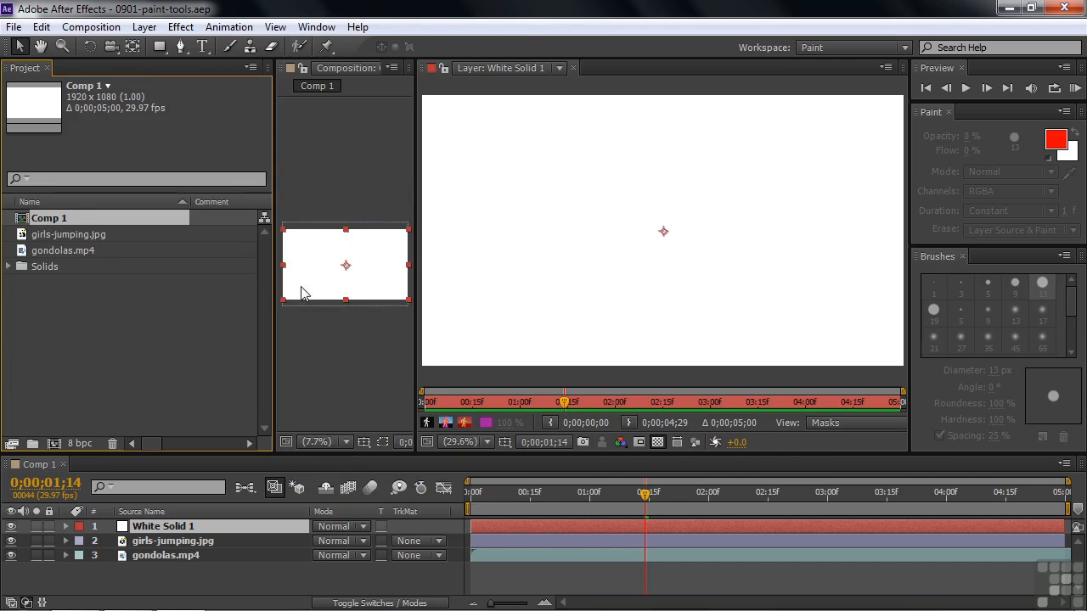
pyautogui.moveTo(287, 68); pyautogui.dragTo(144, 195)
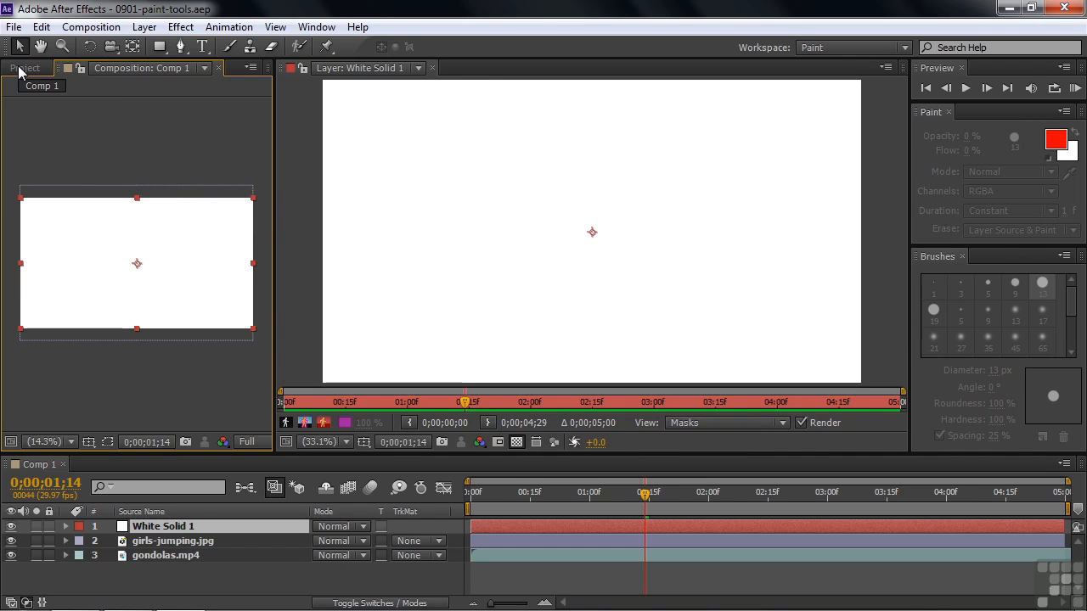
# Compare the paint and brush settings available for the Brush, Clone Stamp, Eraser and Roto Brush tools
pyautogui.click(231, 47)
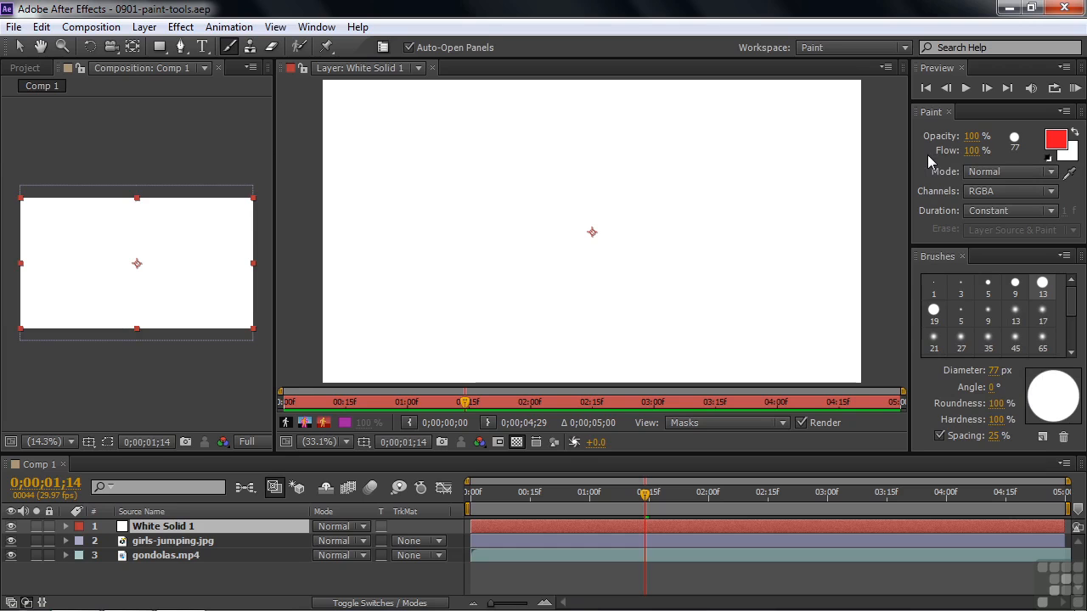
pyautogui.click(251, 48)
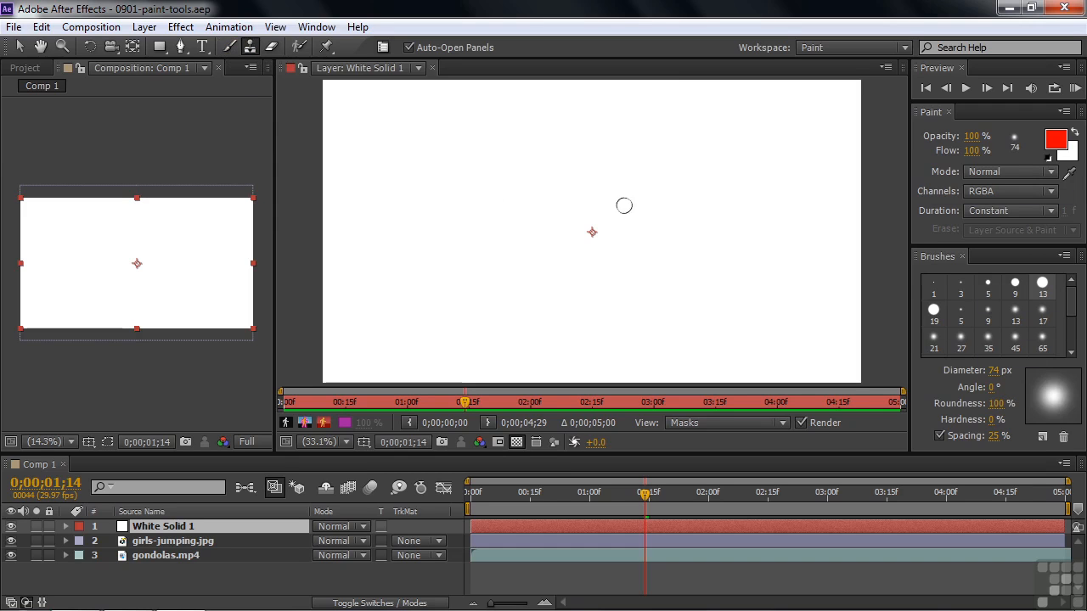
pyautogui.click(272, 47)
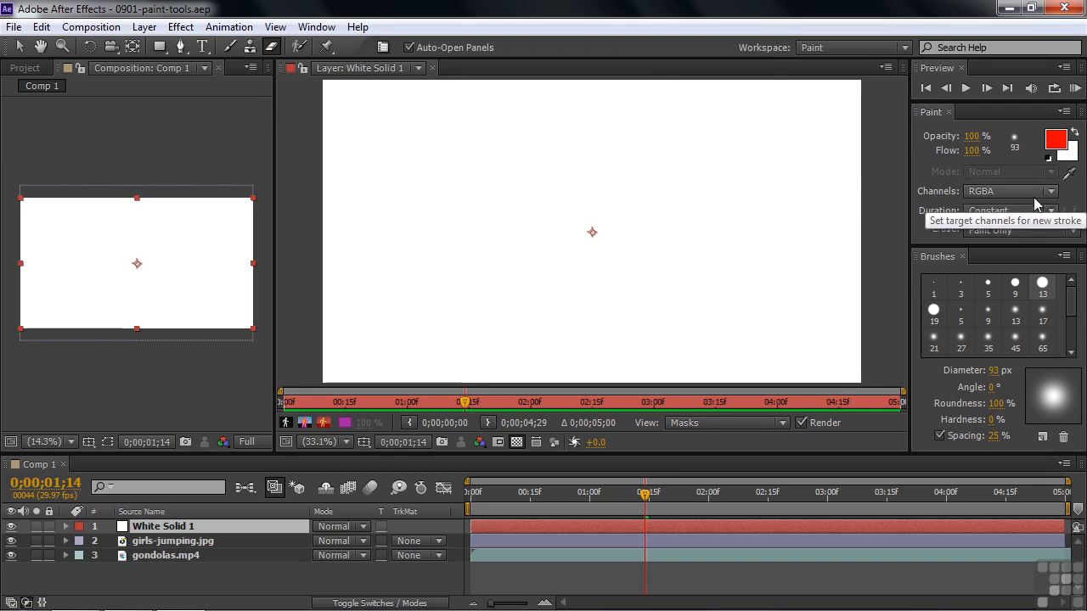
pyautogui.click(301, 48)
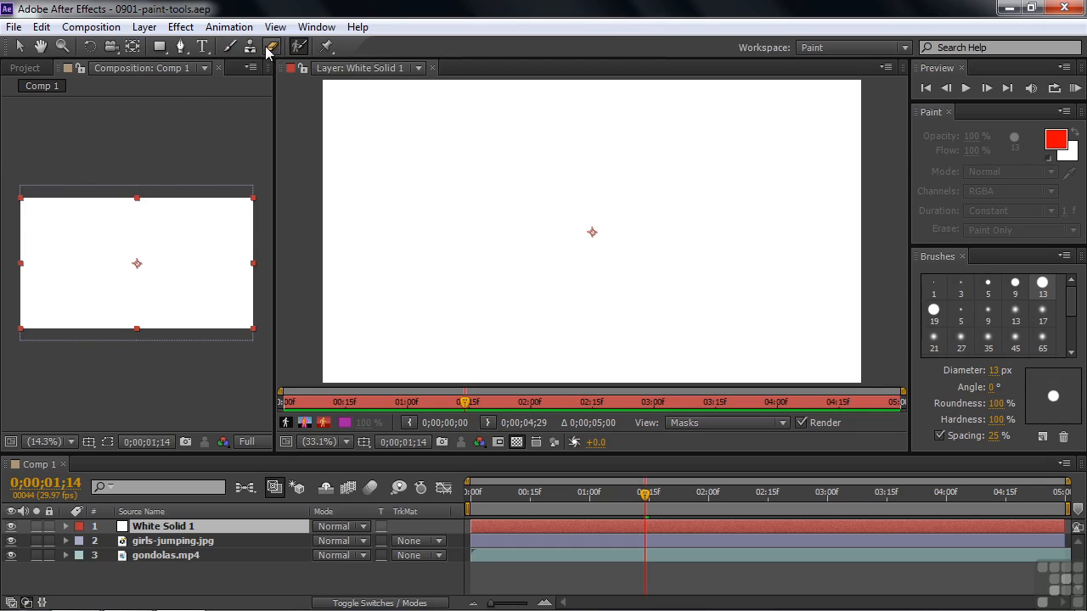
# Paint a looping red stroke diagonally across White Solid 1 with the 77 px hard Brush, with the layer's properties expanded
pyautogui.click(229, 49)
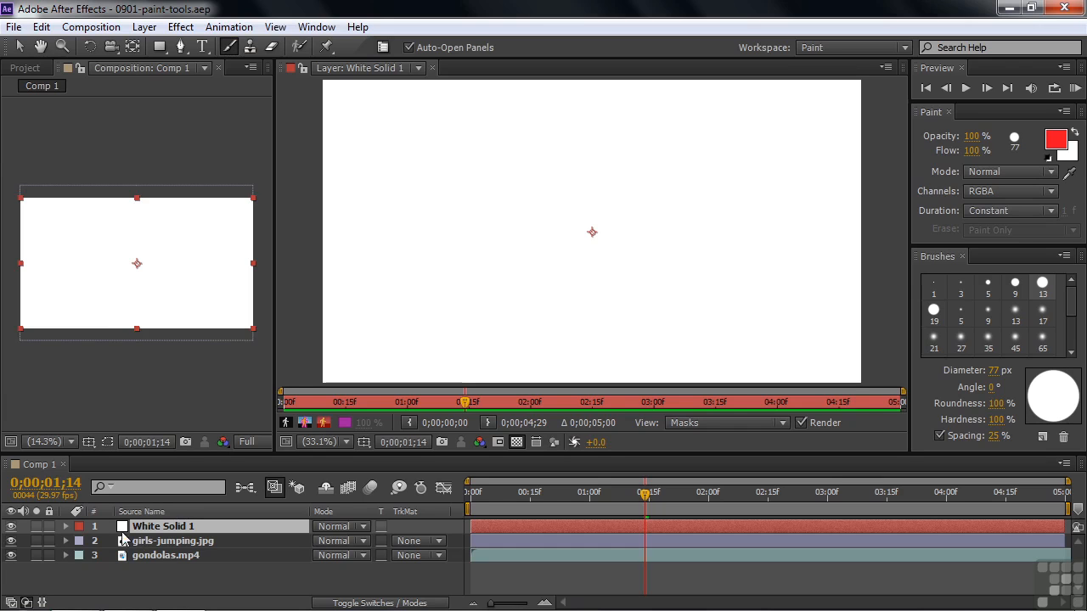
pyautogui.click(67, 527)
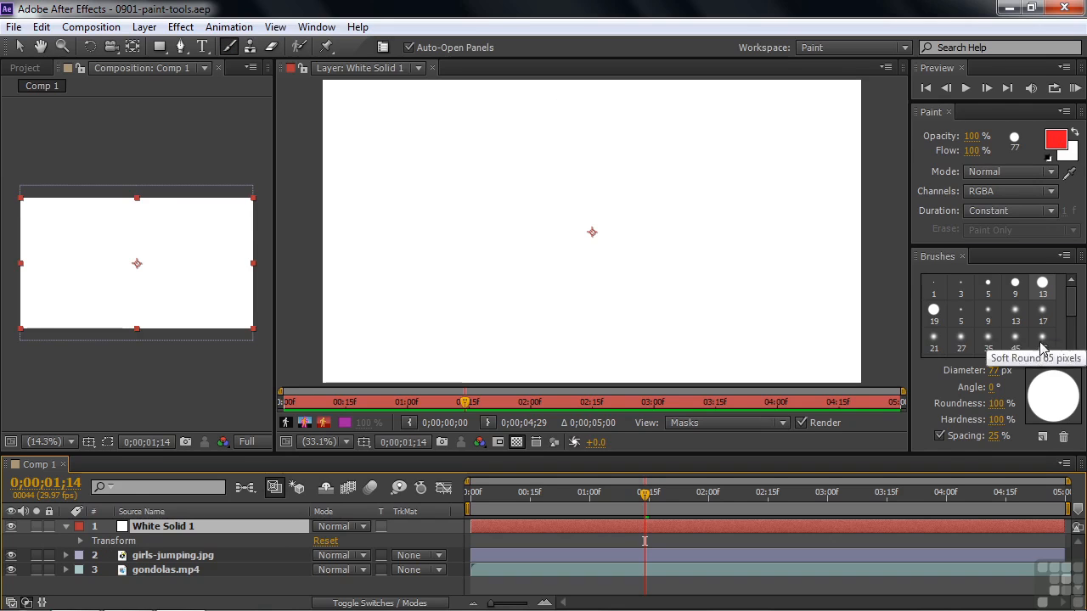
pyautogui.moveTo(422, 136)
pyautogui.mouseDown()
pyautogui.moveTo(439, 214)
pyautogui.moveTo(559, 187)
pyautogui.moveTo(543, 166)
pyautogui.moveTo(504, 211)
pyautogui.moveTo(603, 280)
pyautogui.moveTo(720, 199)
pyautogui.moveTo(655, 238)
pyautogui.moveTo(654, 302)
pyautogui.moveTo(772, 339)
pyautogui.mouseUp()
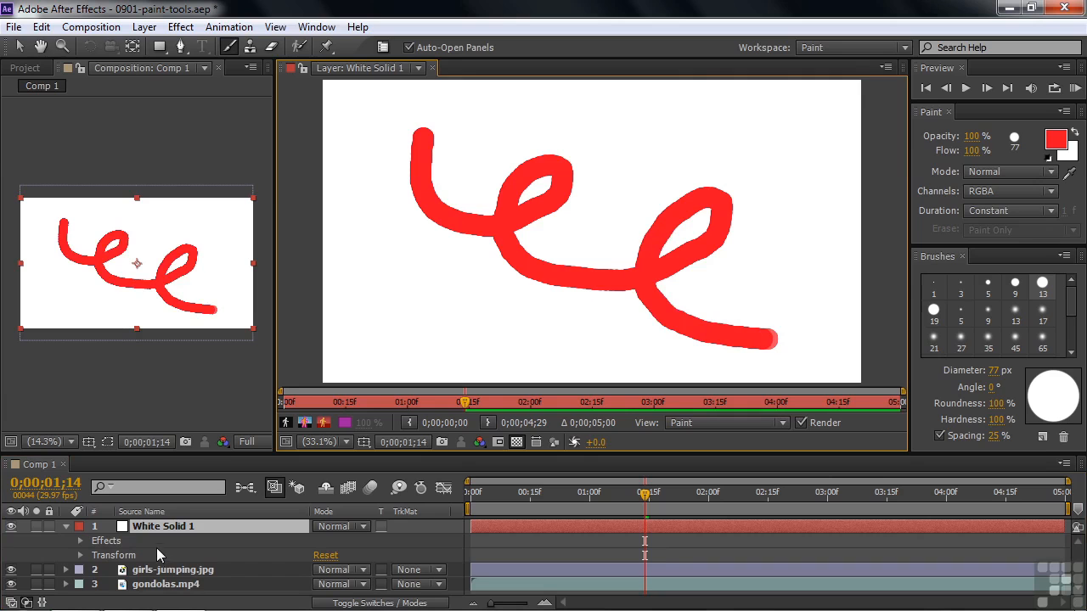
# Reveal Brush 1 under White Solid 1's Paint effect, make the timeline taller, and examine the brush's stroke options
pyautogui.click(79, 541)
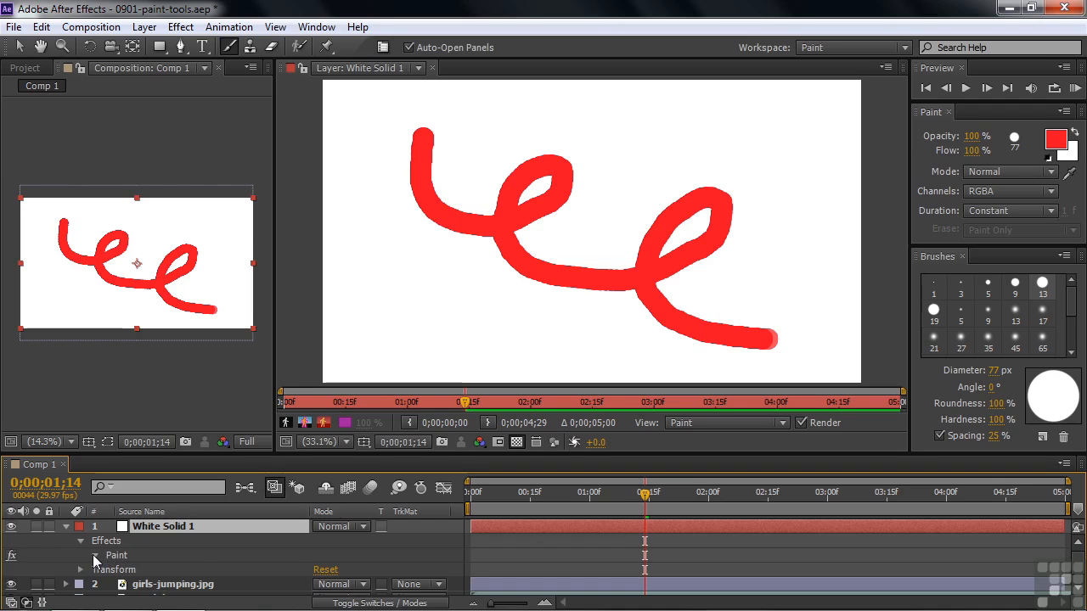
pyautogui.click(93, 555)
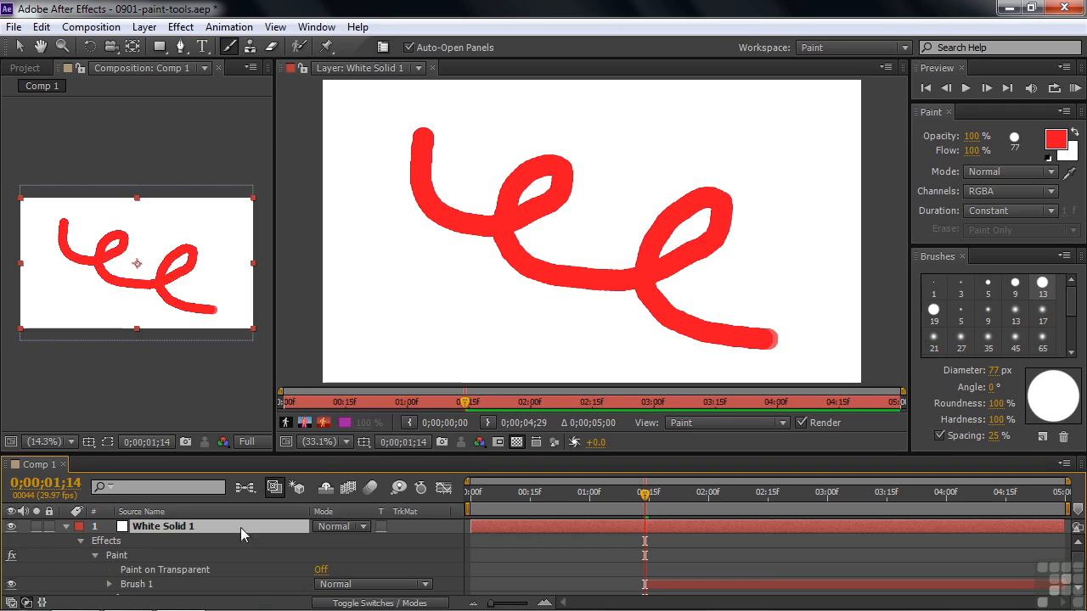
pyautogui.moveTo(319, 457); pyautogui.dragTo(322, 403)
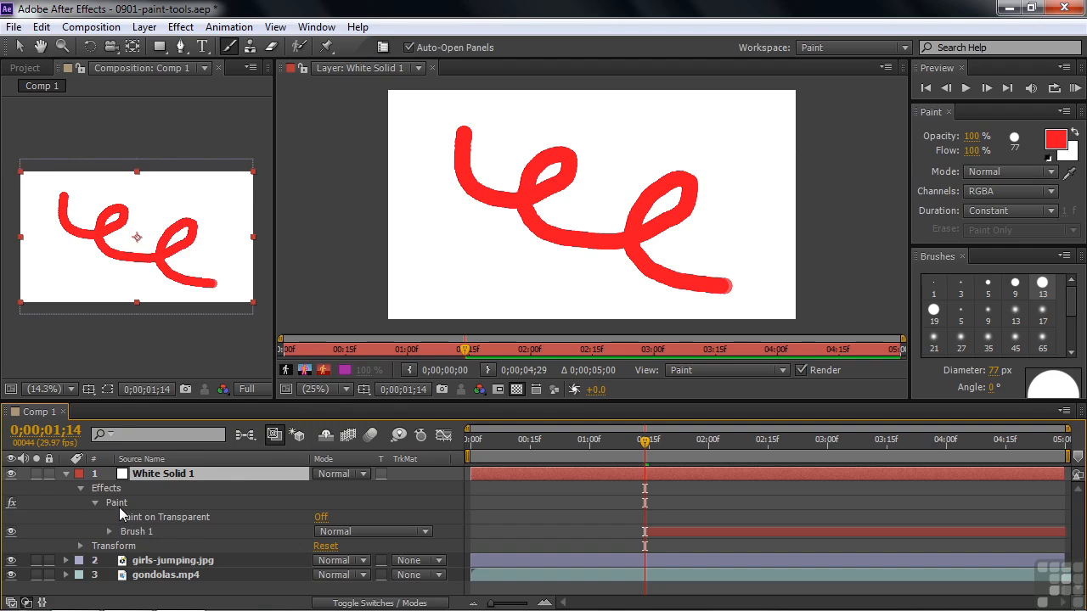
pyautogui.click(109, 531)
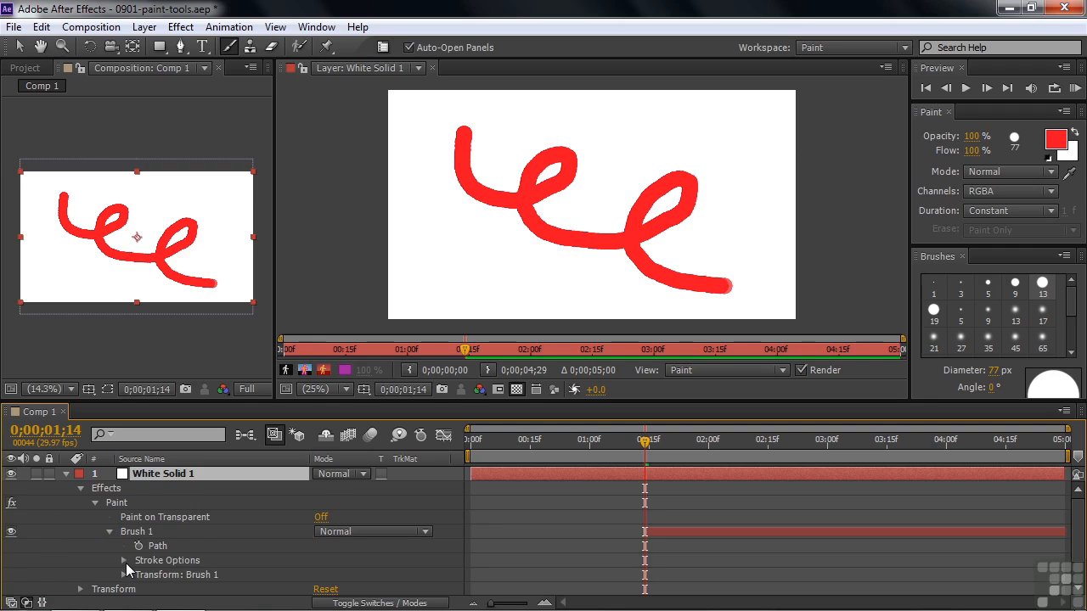
pyautogui.click(124, 561)
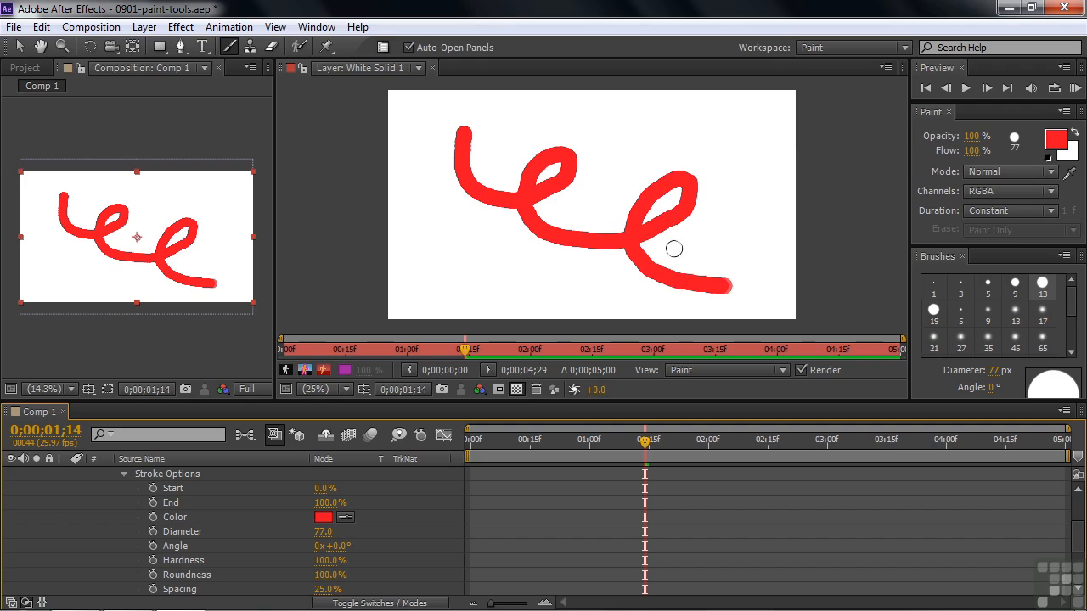
pyautogui.click(123, 473)
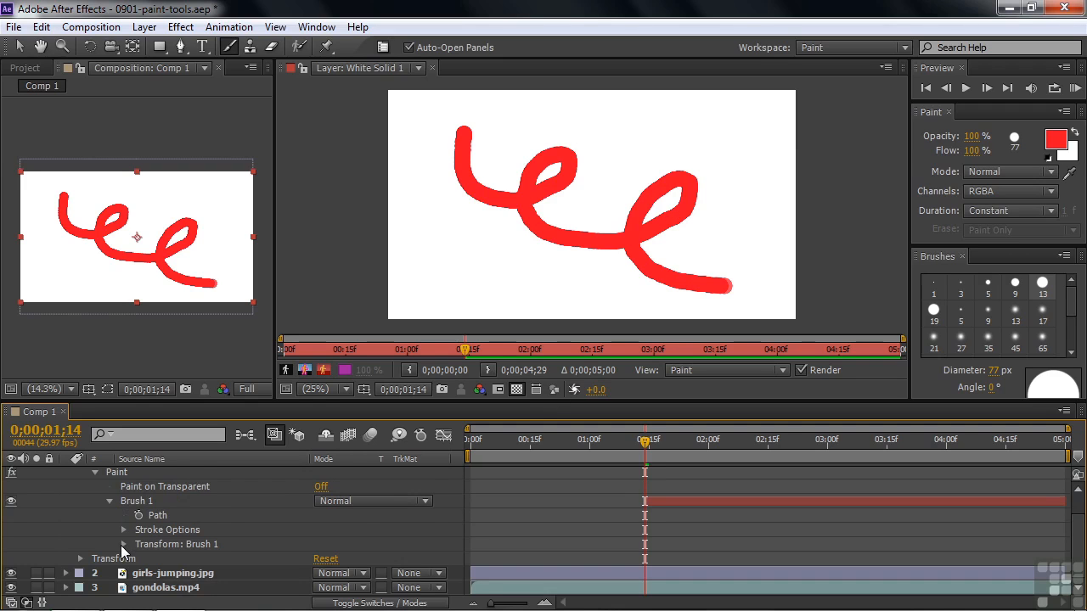
# Try different scales in Brush 1's transform properties and set the stroke's scale to 91%
pyautogui.click(123, 544)
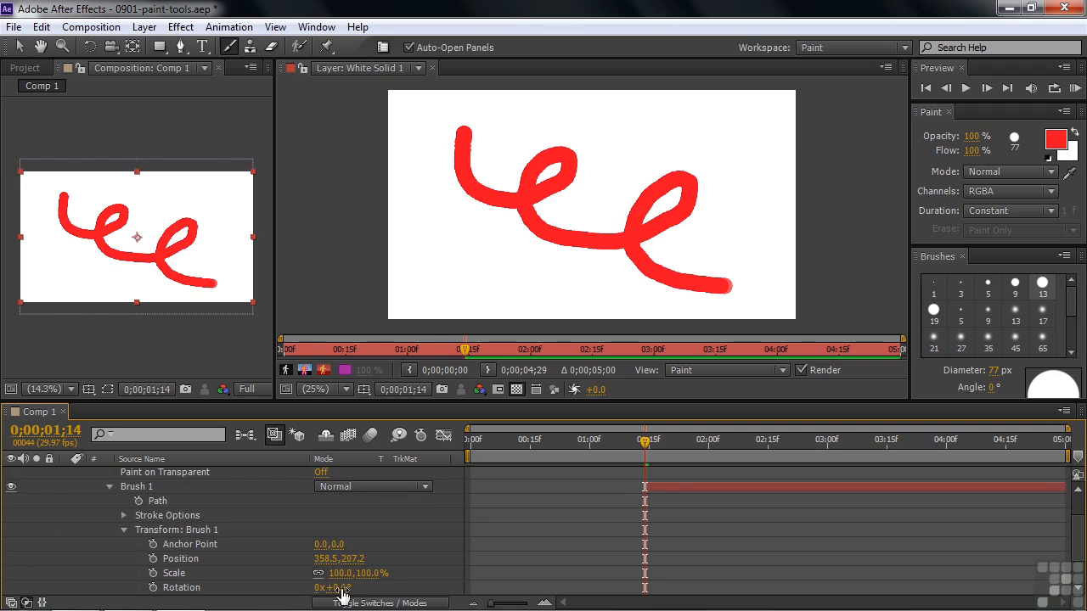
pyautogui.moveTo(348, 573); pyautogui.dragTo(811, 581)
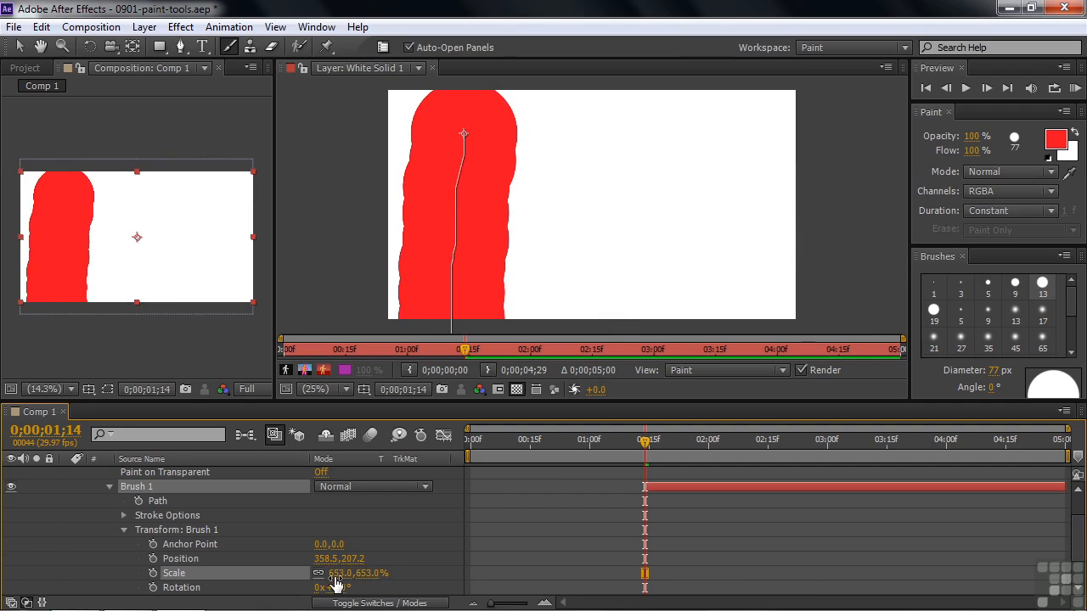
pyautogui.moveTo(337, 574)
pyautogui.mouseDown()
pyautogui.moveTo(477, 581)
pyautogui.moveTo(129, 554)
pyautogui.moveTo(44, 567)
pyautogui.mouseUp()
pyautogui.moveTo(337, 573); pyautogui.dragTo(176, 577)
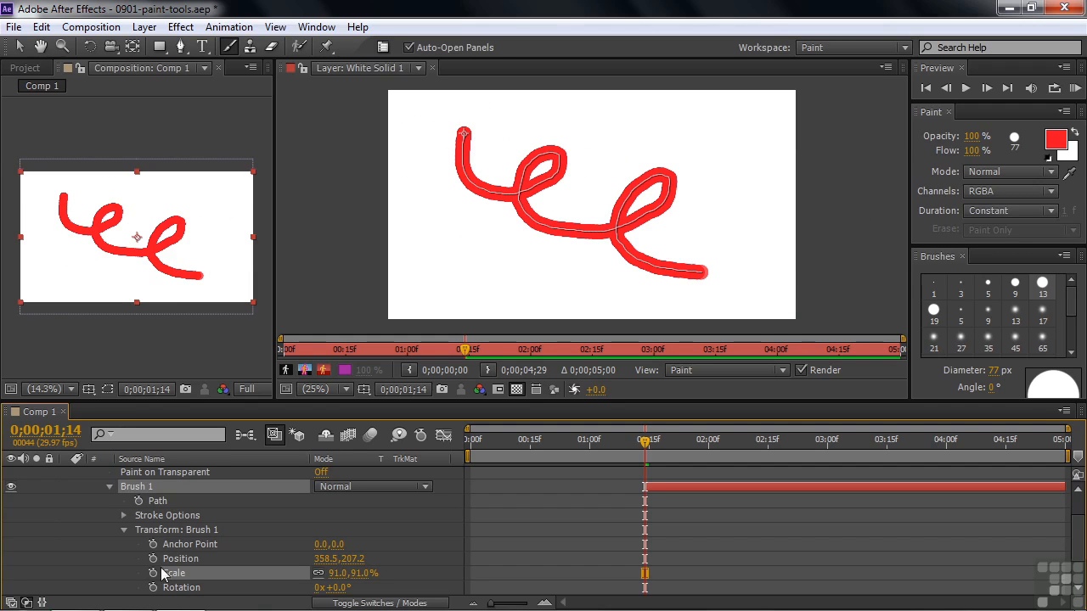
# Try wide and tight dab spacing in Brush 1's stroke options, set Spacing to 54%, and collapse the options
pyautogui.click(124, 531)
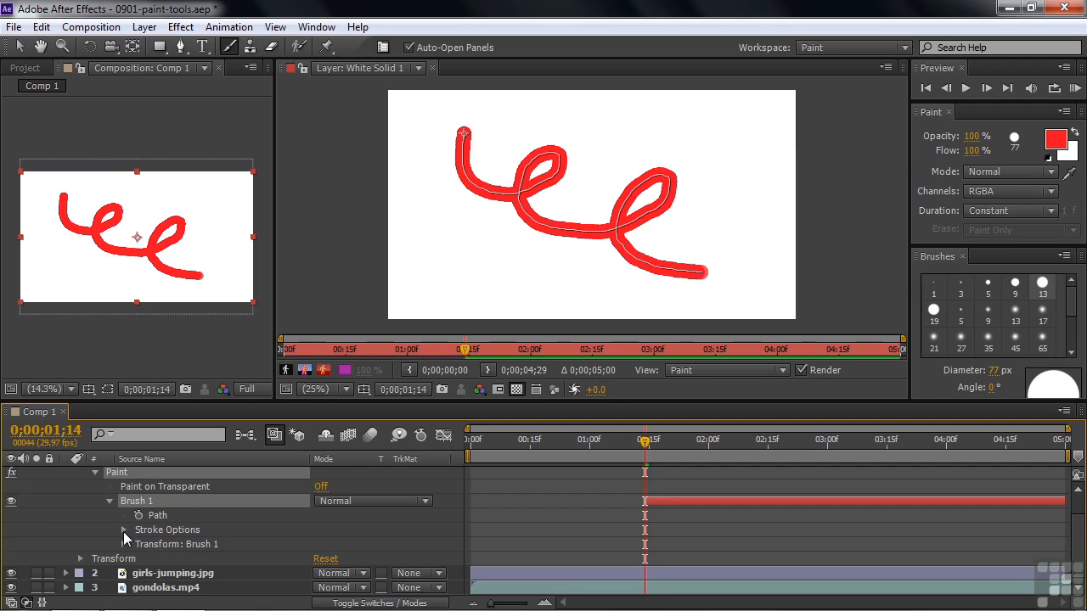
pyautogui.click(124, 530)
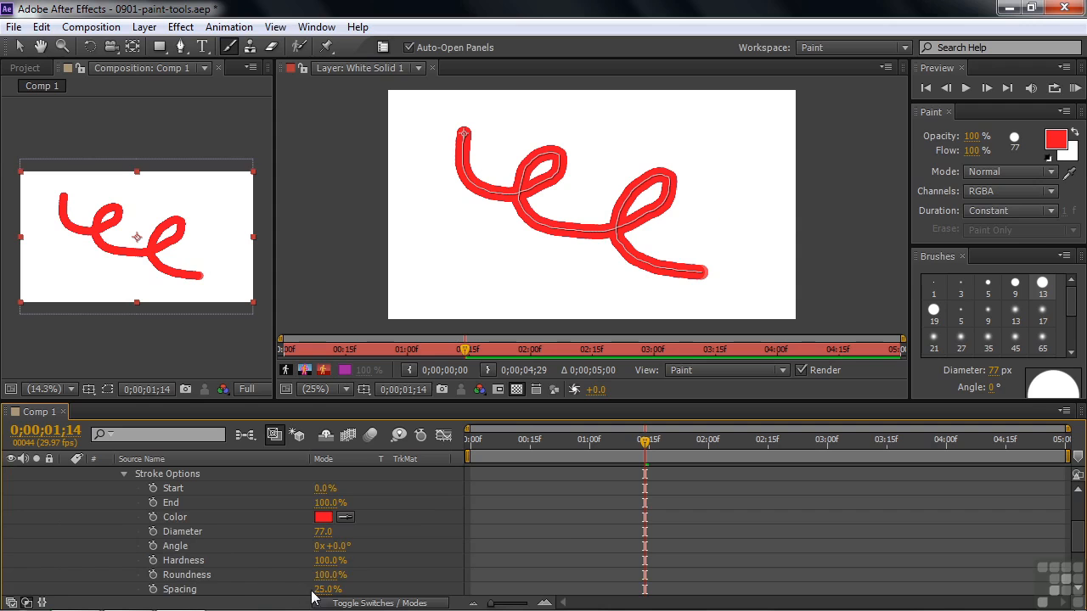
pyautogui.moveTo(319, 589); pyautogui.dragTo(436, 603)
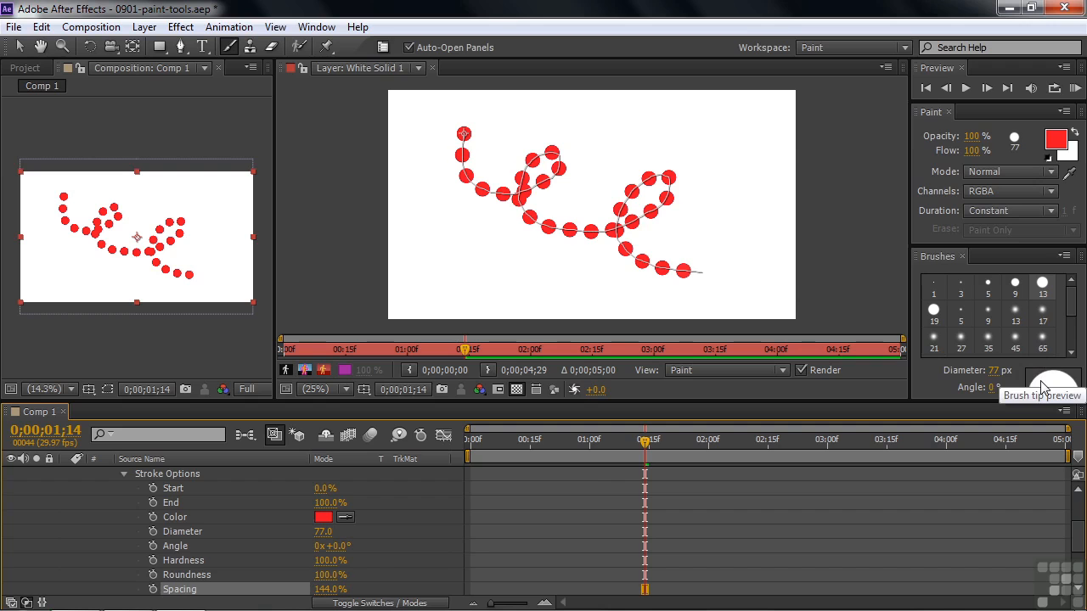
pyautogui.moveTo(342, 588)
pyautogui.mouseDown()
pyautogui.moveTo(218, 599)
pyautogui.moveTo(302, 598)
pyautogui.mouseUp()
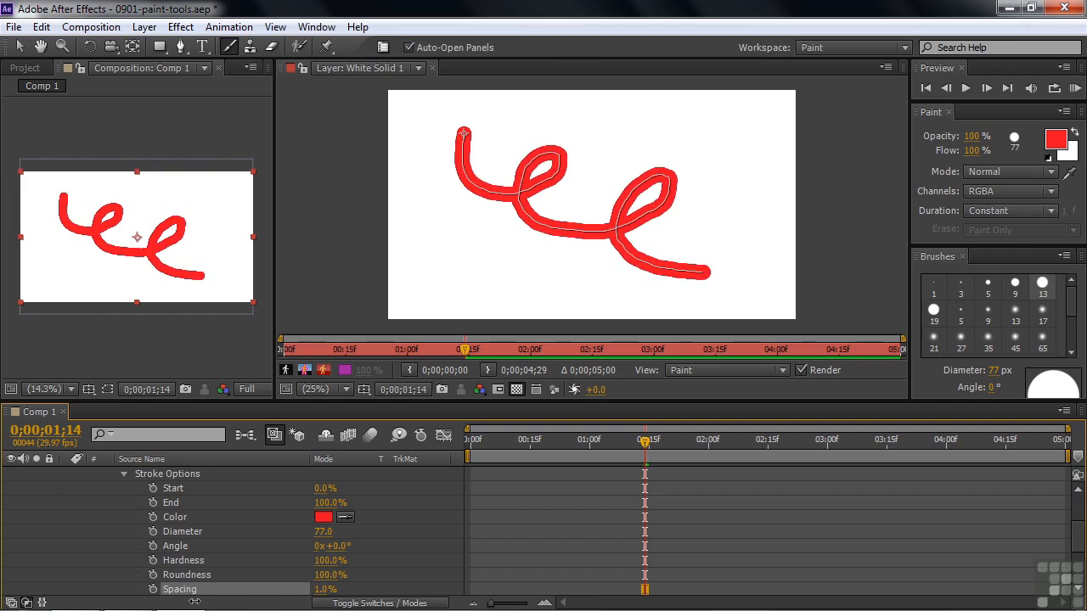
pyautogui.moveTo(203, 600); pyautogui.dragTo(293, 600)
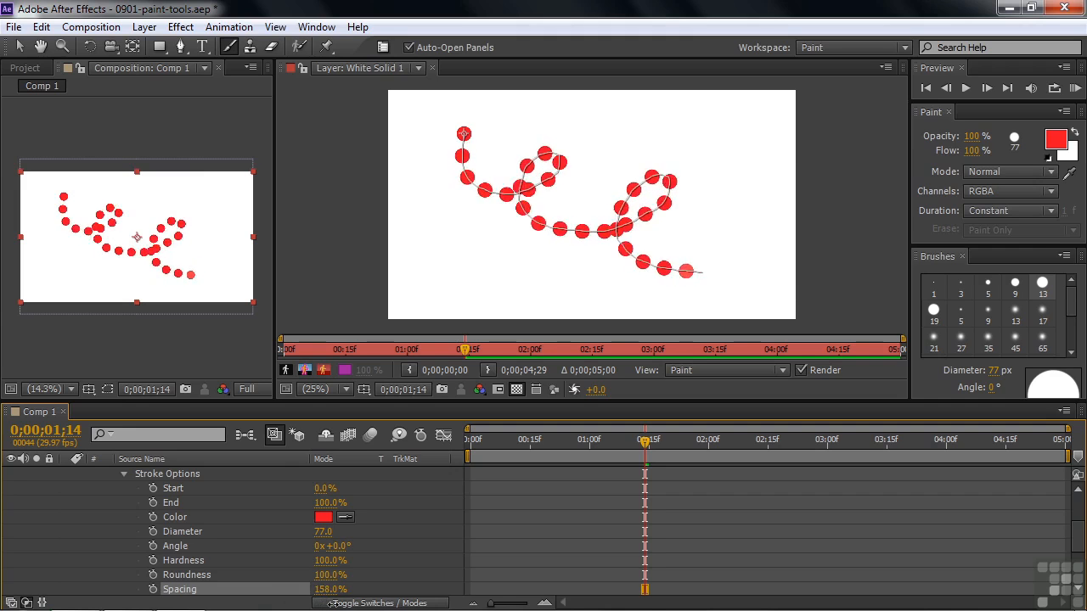
pyautogui.moveTo(333, 605)
pyautogui.mouseDown()
pyautogui.moveTo(199, 609)
pyautogui.moveTo(240, 607)
pyautogui.mouseUp()
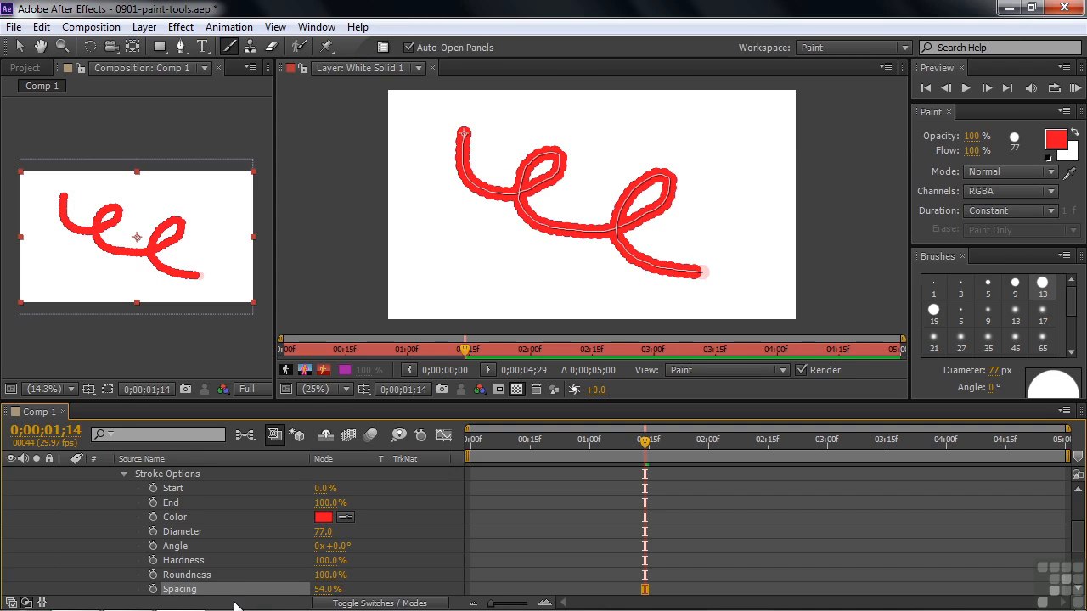
pyautogui.click(124, 474)
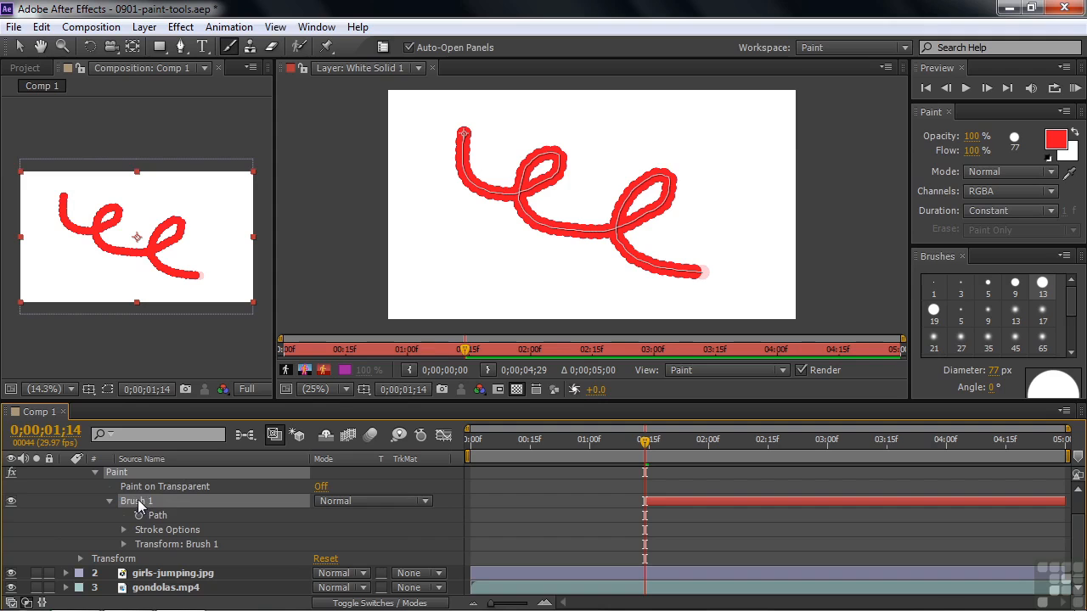
# Deselect Brush 1 and set the paint foreground color to blue 394CBF
pyautogui.press('F2')
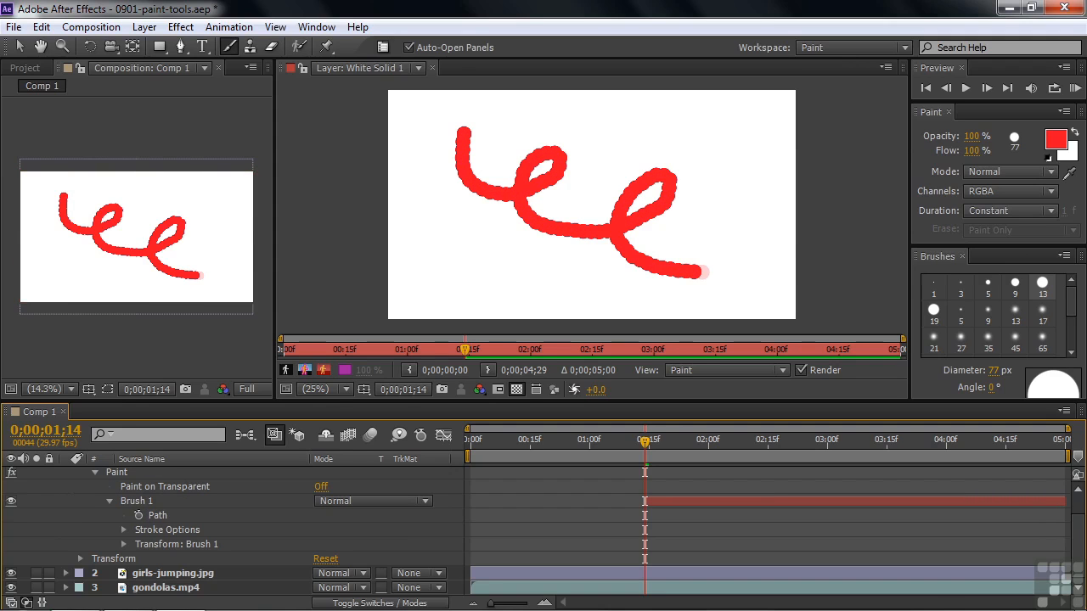
pyautogui.click(1063, 142)
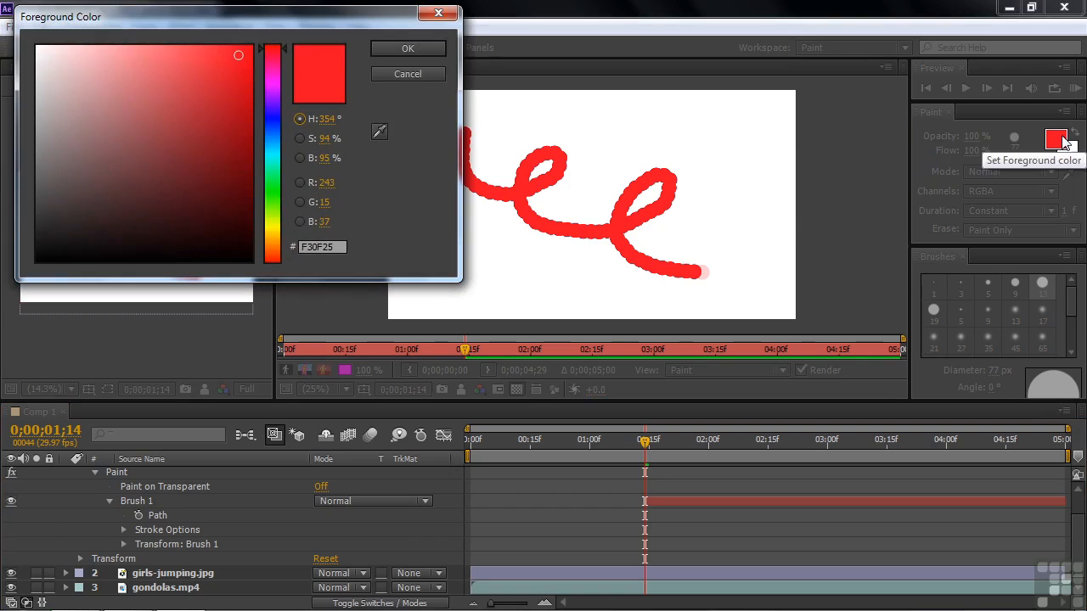
pyautogui.click(276, 122)
pyautogui.click(202, 151)
pyautogui.click(188, 100)
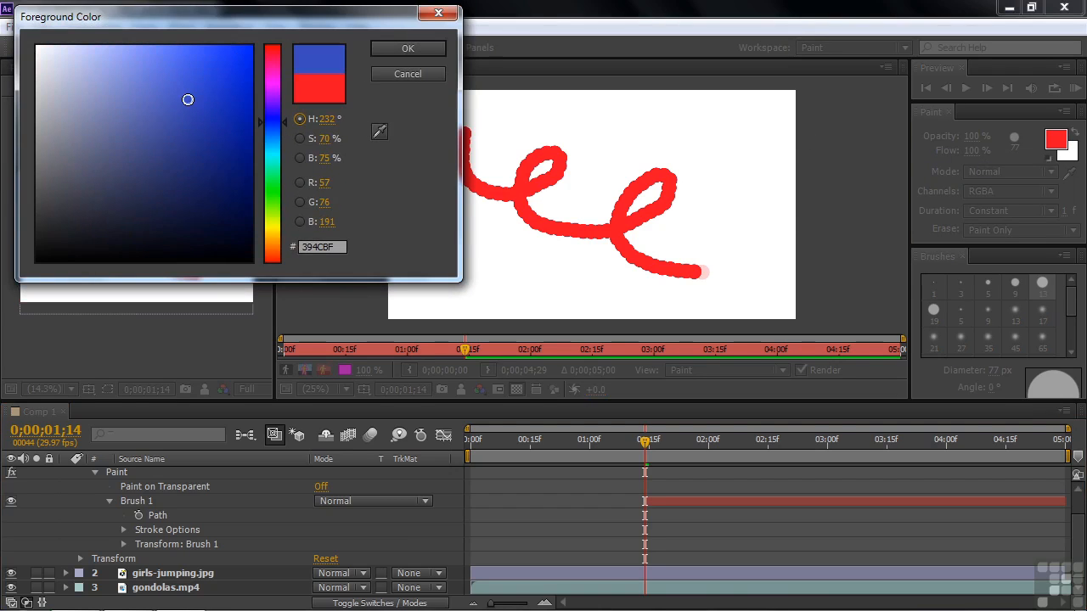
pyautogui.click(406, 51)
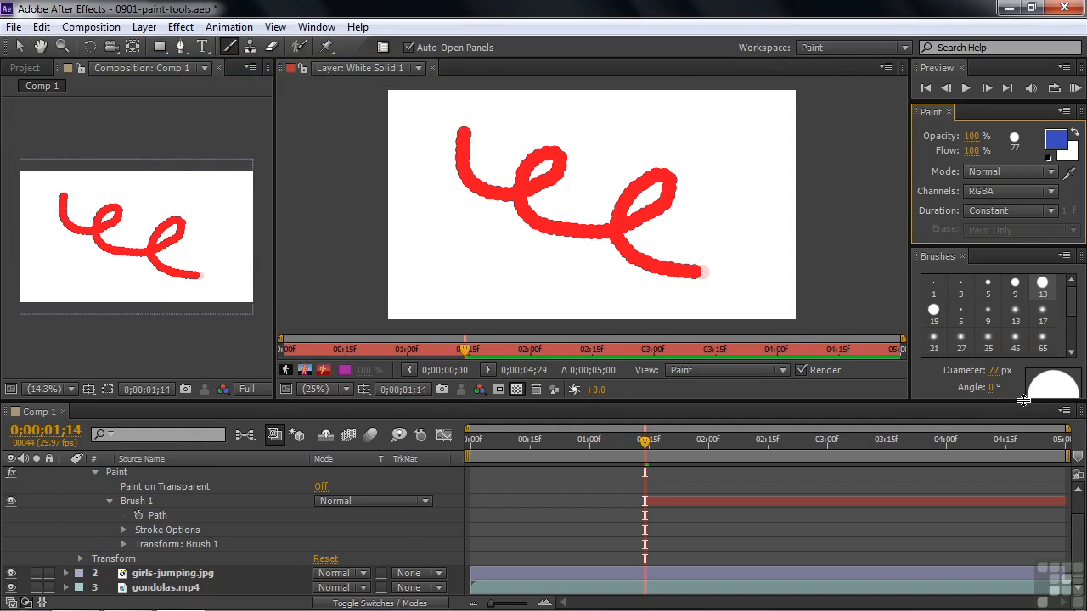
# Reduce the brush hardness to 24% and paint a looping blue stroke diagonally across the red one on White Solid 1
pyautogui.moveTo(1024, 402); pyautogui.dragTo(1024, 414)
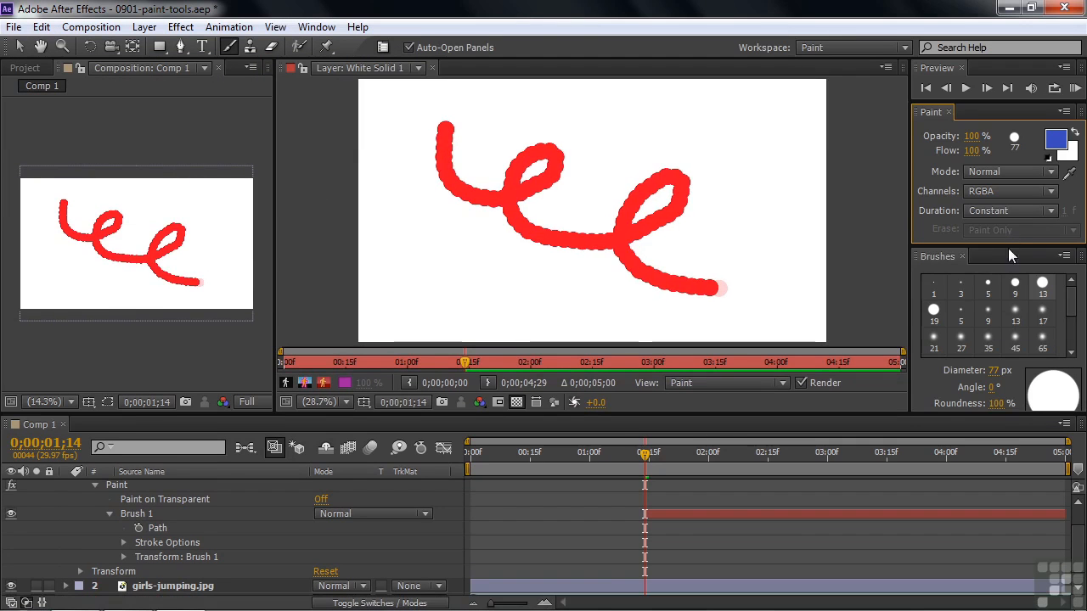
pyautogui.moveTo(1012, 244); pyautogui.dragTo(1016, 198)
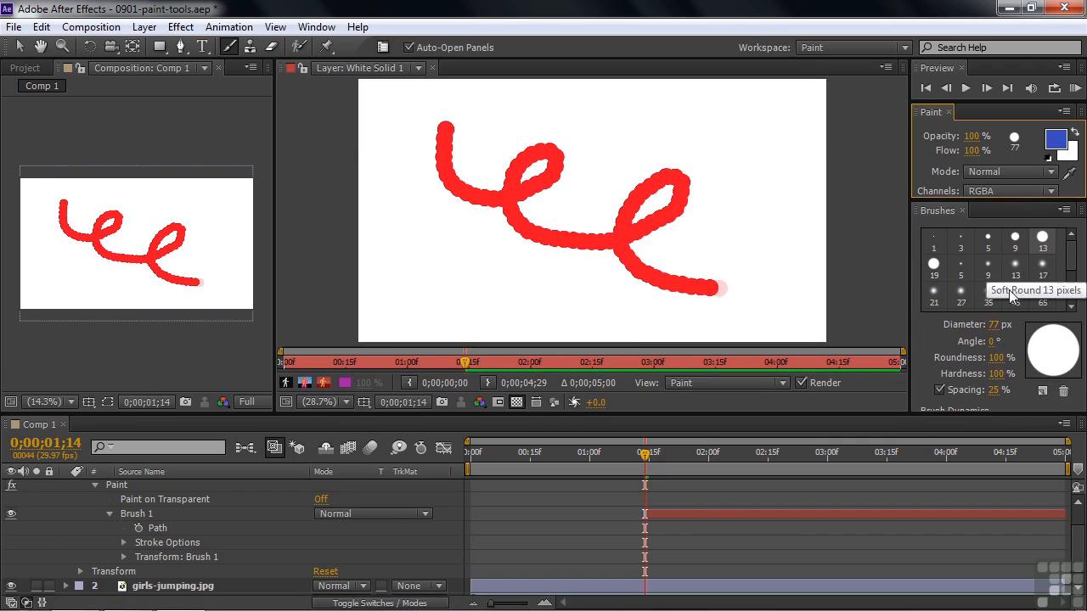
pyautogui.moveTo(995, 374); pyautogui.dragTo(949, 387)
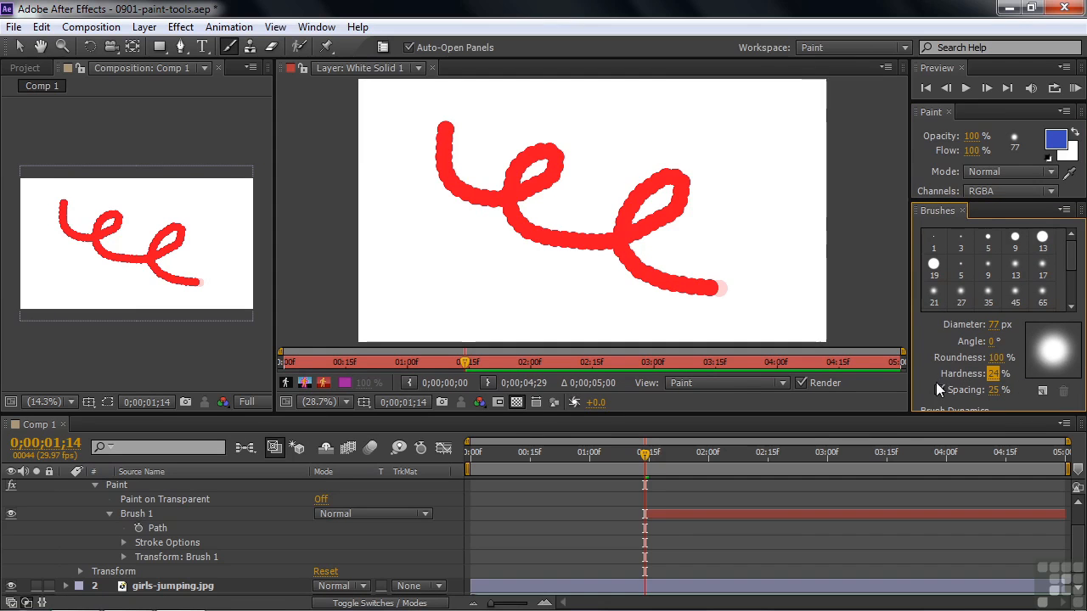
pyautogui.moveTo(749, 114)
pyautogui.mouseDown()
pyautogui.moveTo(716, 113)
pyautogui.moveTo(714, 172)
pyautogui.moveTo(713, 156)
pyautogui.moveTo(650, 171)
pyautogui.moveTo(657, 179)
pyautogui.moveTo(617, 155)
pyautogui.moveTo(606, 230)
pyautogui.moveTo(557, 192)
pyautogui.moveTo(480, 229)
pyautogui.moveTo(497, 265)
pyautogui.moveTo(445, 238)
pyautogui.moveTo(396, 282)
pyautogui.moveTo(412, 315)
pyautogui.mouseUp()
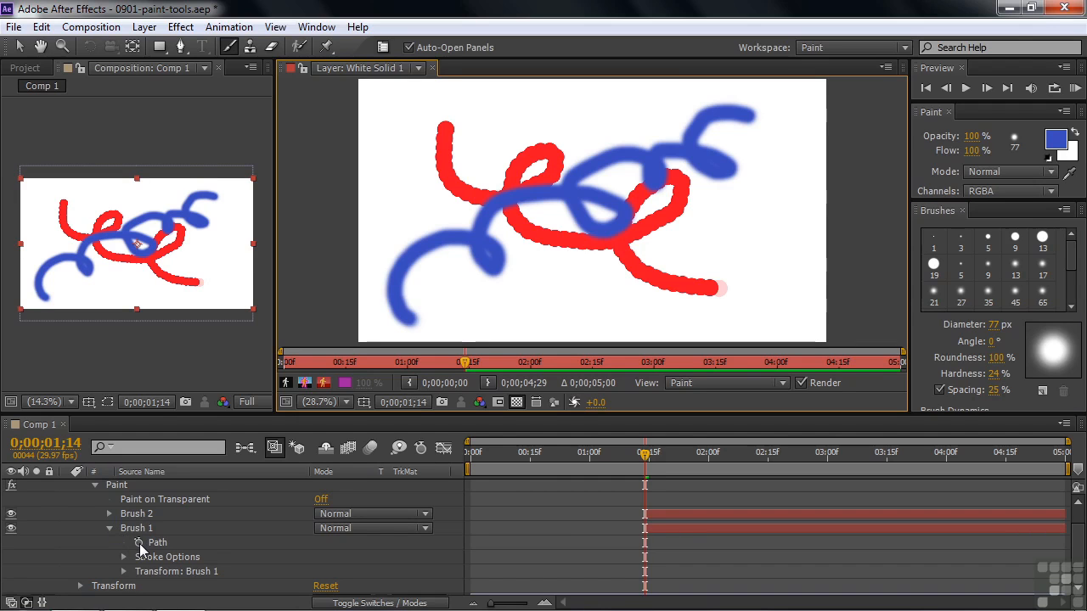
# Add Path keyframes for Brush 1 at 0;00;01;14 and for Brush 2 at 0;00;03;16
pyautogui.click(138, 542)
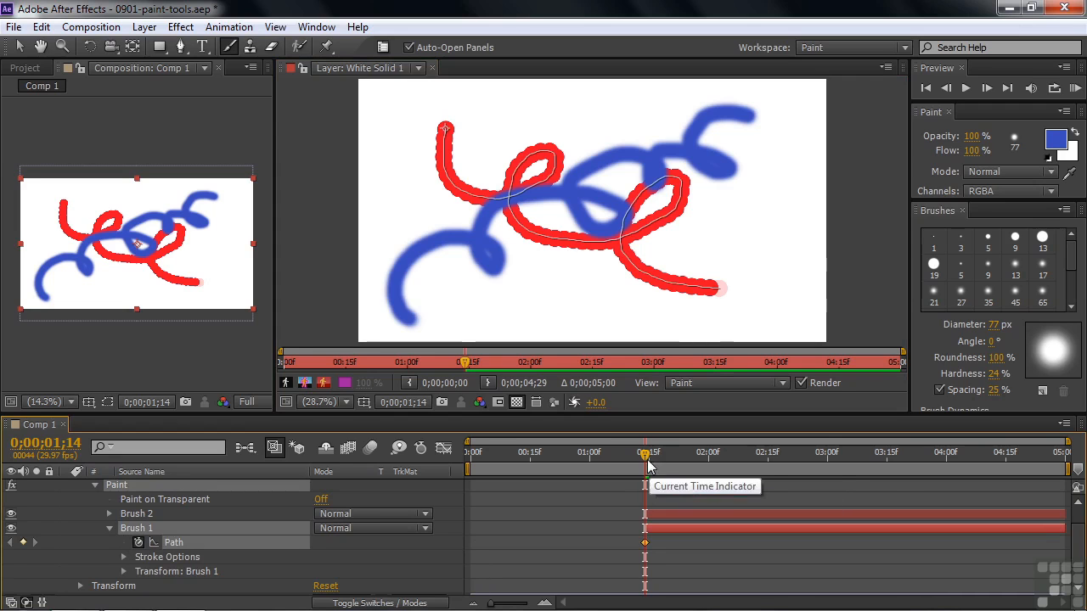
pyautogui.moveTo(647, 453); pyautogui.dragTo(892, 458)
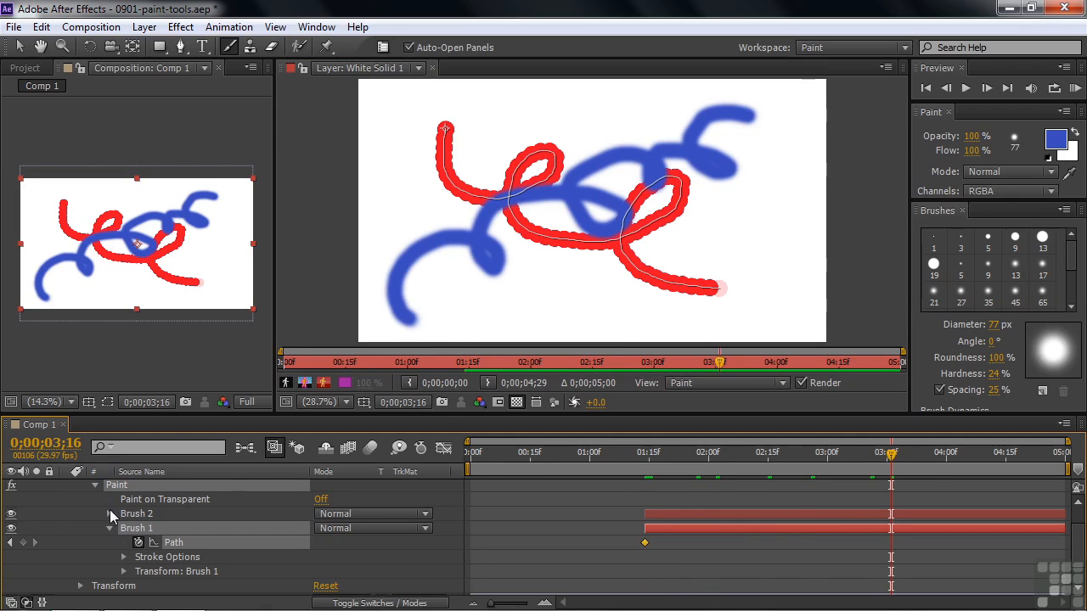
pyautogui.click(109, 515)
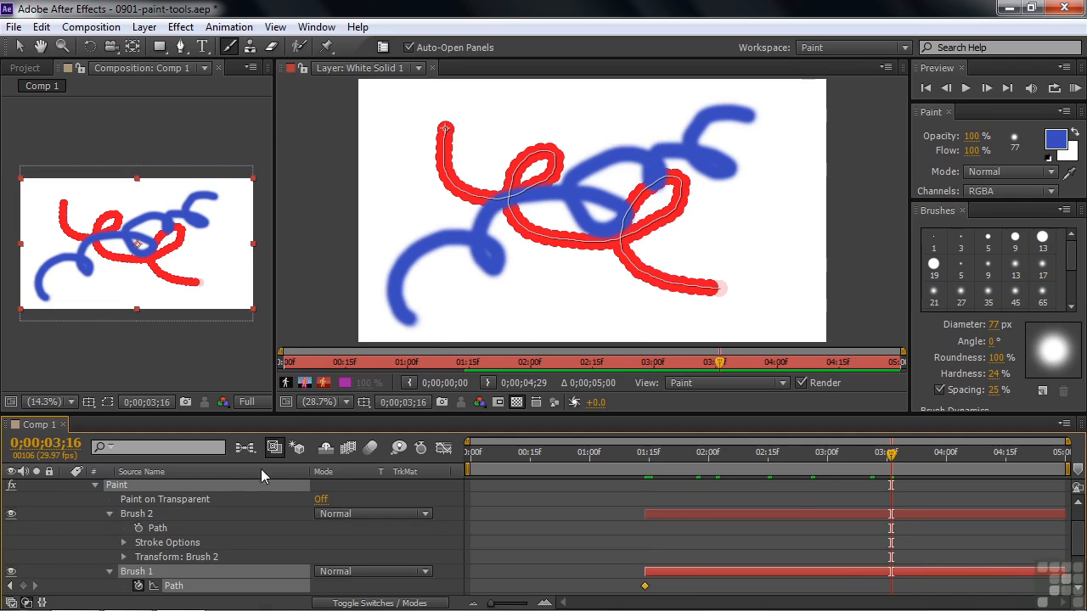
pyautogui.click(140, 529)
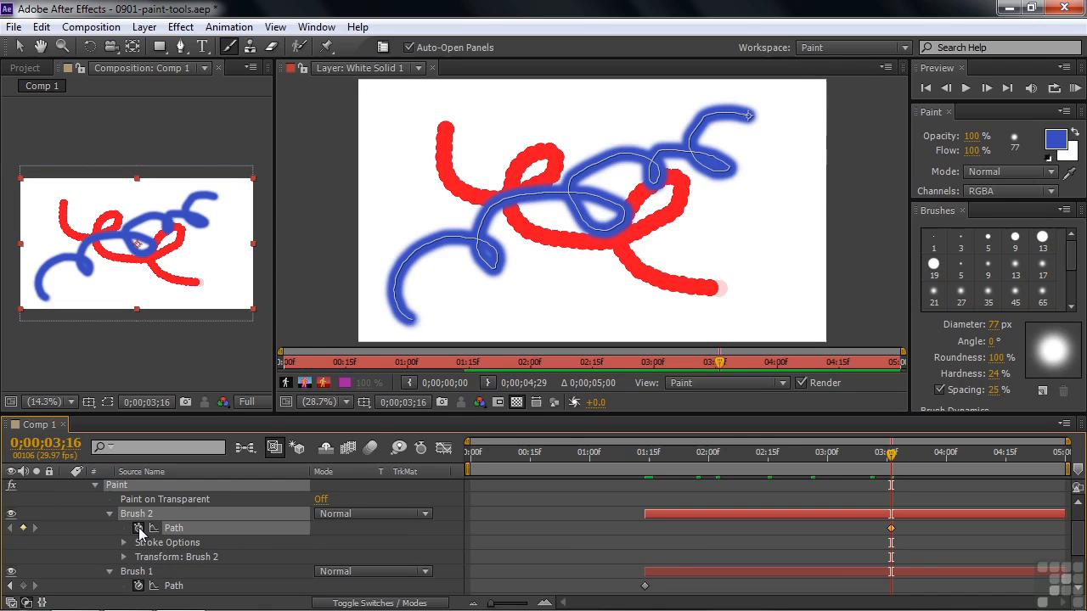
# Copy Brush 2's Path keyframe into Brush 1's Path at 0;00;03;16
pyautogui.click(824, 594)
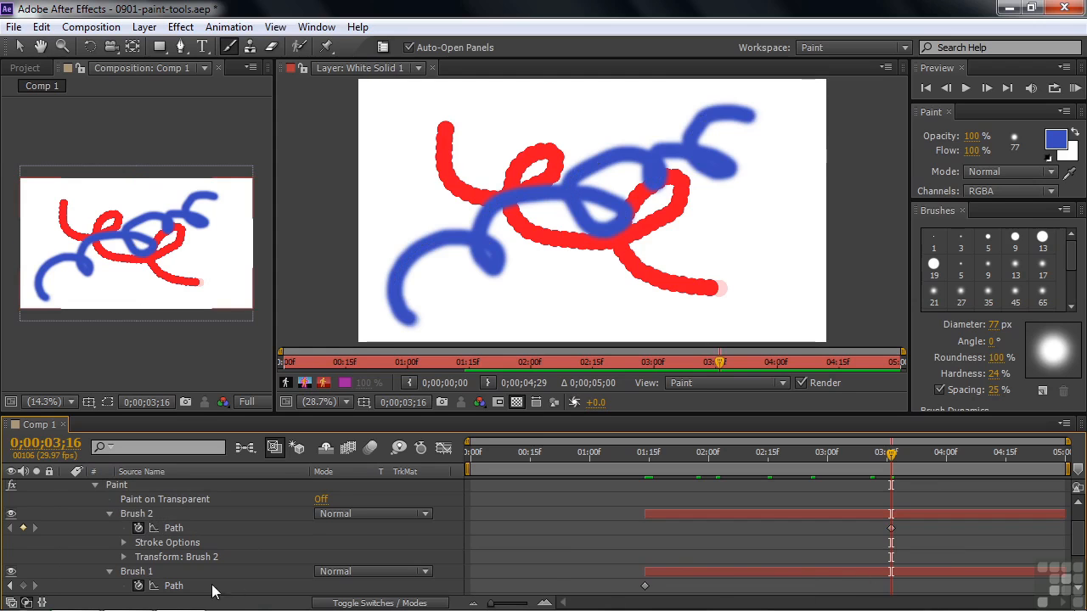
pyautogui.click(186, 586)
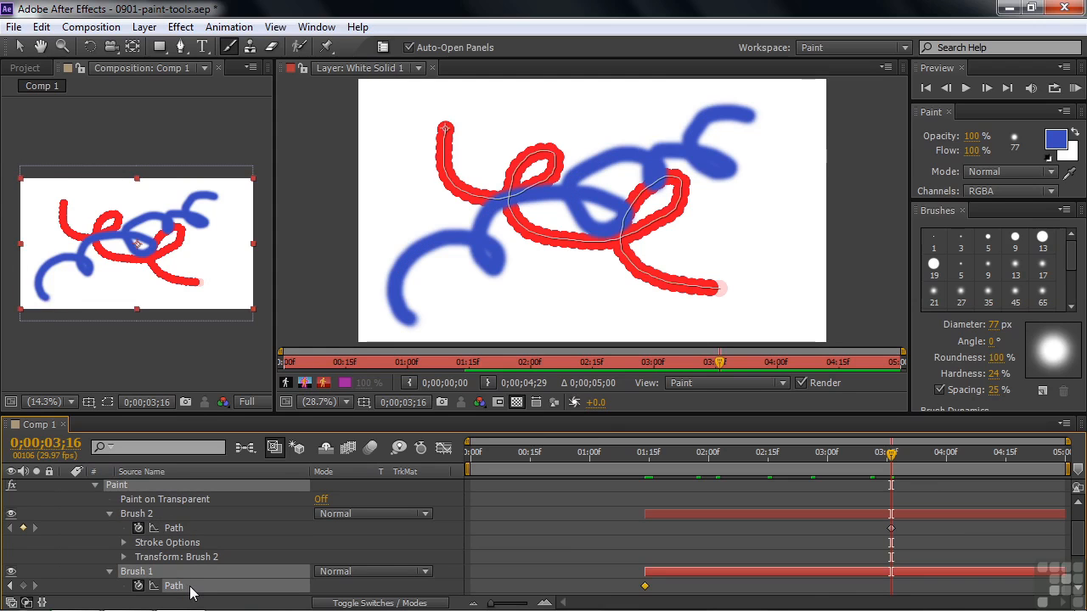
pyautogui.hotkey('ctrl', 'v')
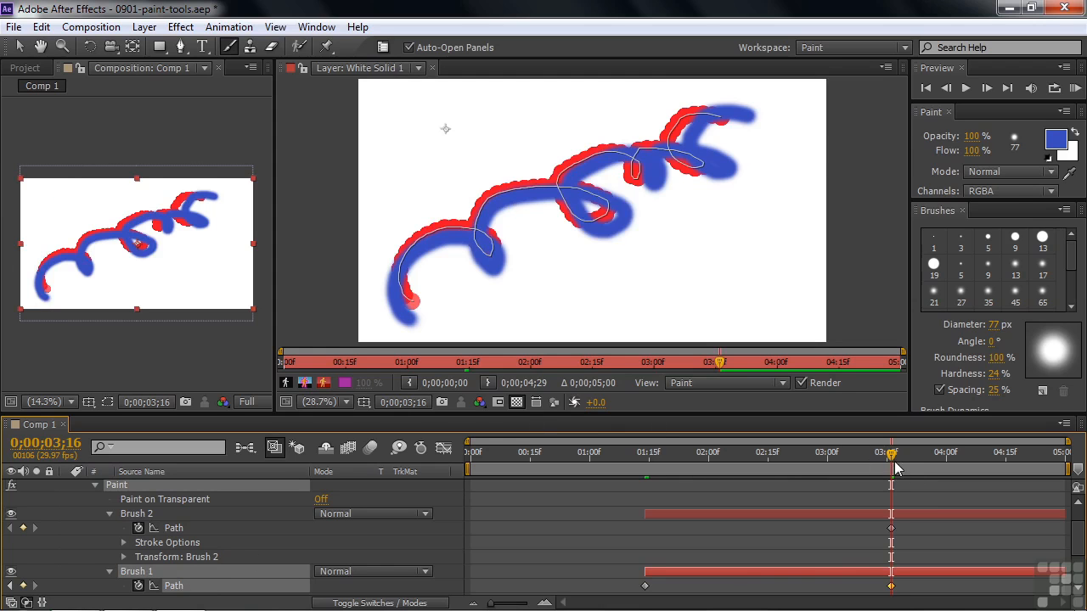
# Scrub back to 0;00;01;19 to preview the path animation, briefly hide Brush 2, and collapse both brushes' properties
pyautogui.moveTo(889, 458)
pyautogui.mouseDown()
pyautogui.moveTo(651, 461)
pyautogui.moveTo(819, 464)
pyautogui.moveTo(698, 467)
pyautogui.moveTo(649, 484)
pyautogui.moveTo(705, 461)
pyautogui.moveTo(897, 465)
pyautogui.moveTo(662, 486)
pyautogui.moveTo(909, 493)
pyautogui.moveTo(914, 463)
pyautogui.moveTo(684, 463)
pyautogui.moveTo(619, 484)
pyautogui.moveTo(710, 463)
pyautogui.moveTo(904, 465)
pyautogui.moveTo(668, 500)
pyautogui.mouseUp()
pyautogui.click(11, 514)
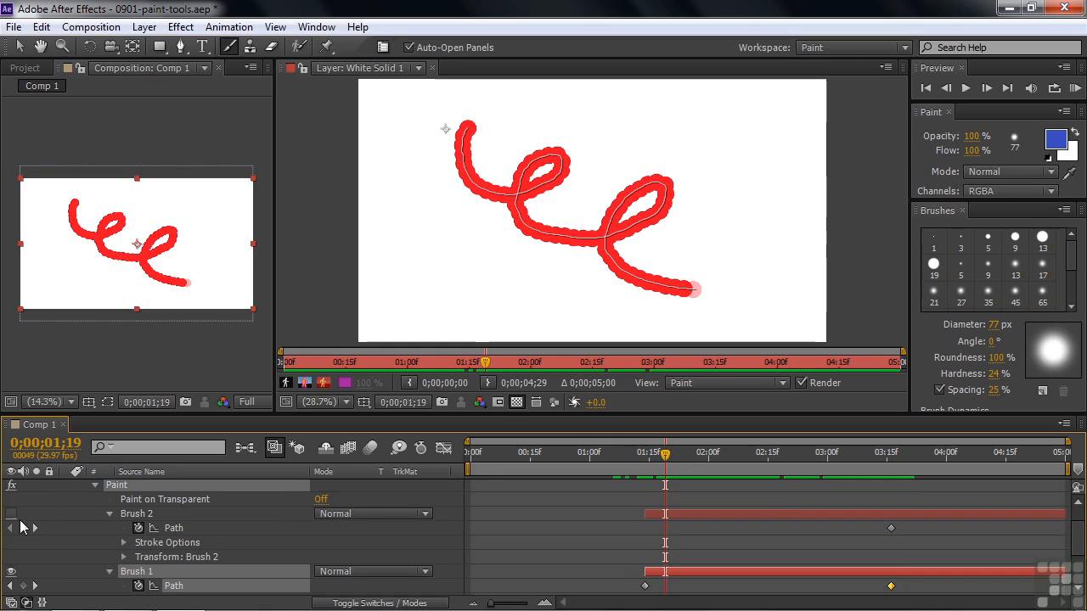
pyautogui.click(12, 515)
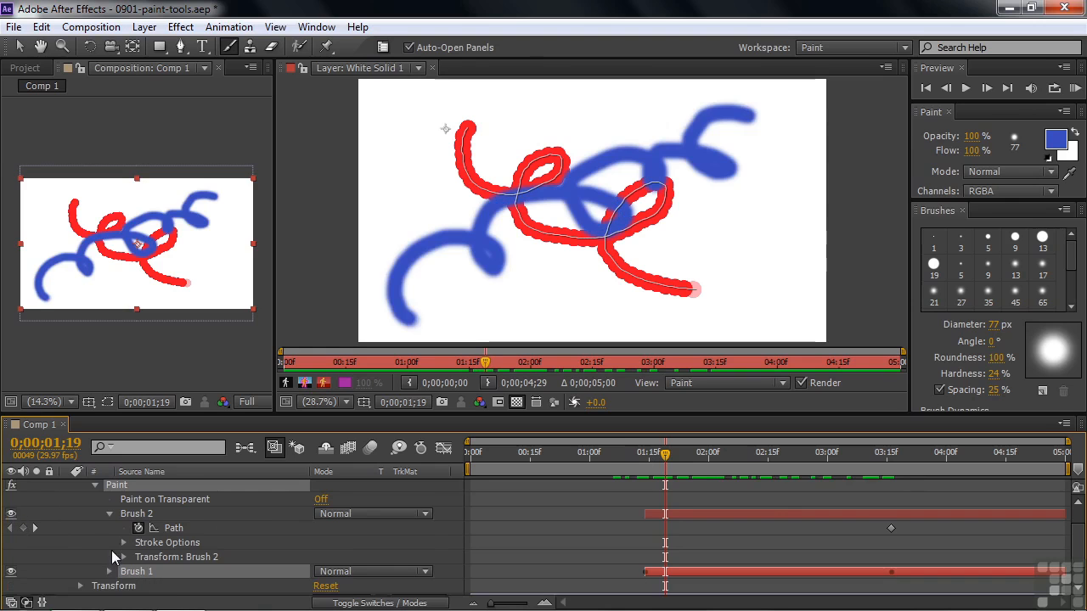
pyautogui.click(109, 571)
pyautogui.click(108, 529)
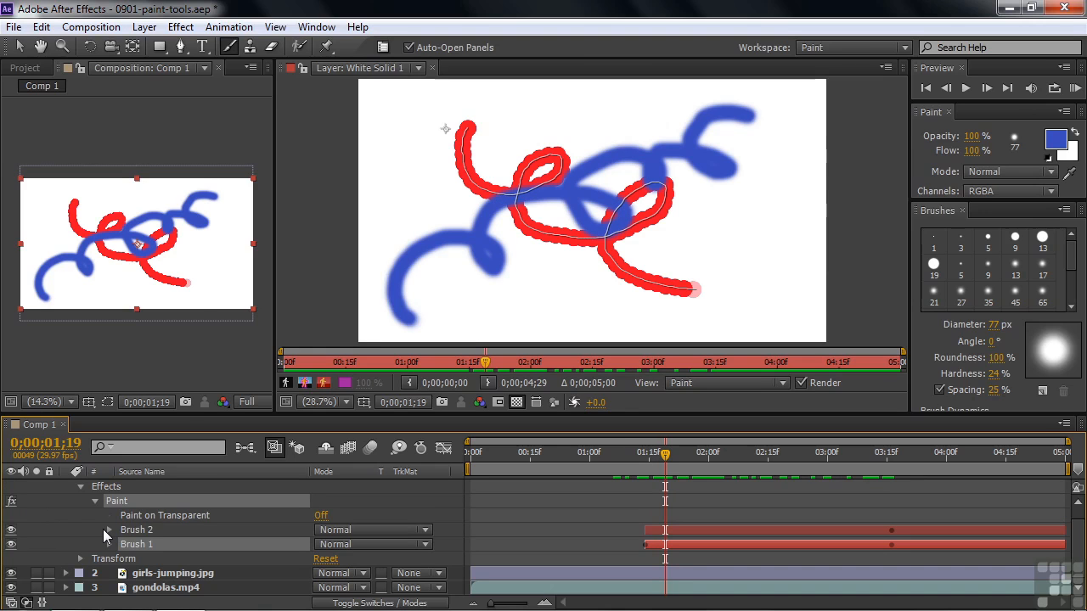
# Erase part of the overlapping red and blue strokes with the 93 px Eraser in Paint Only mode
pyautogui.click(272, 47)
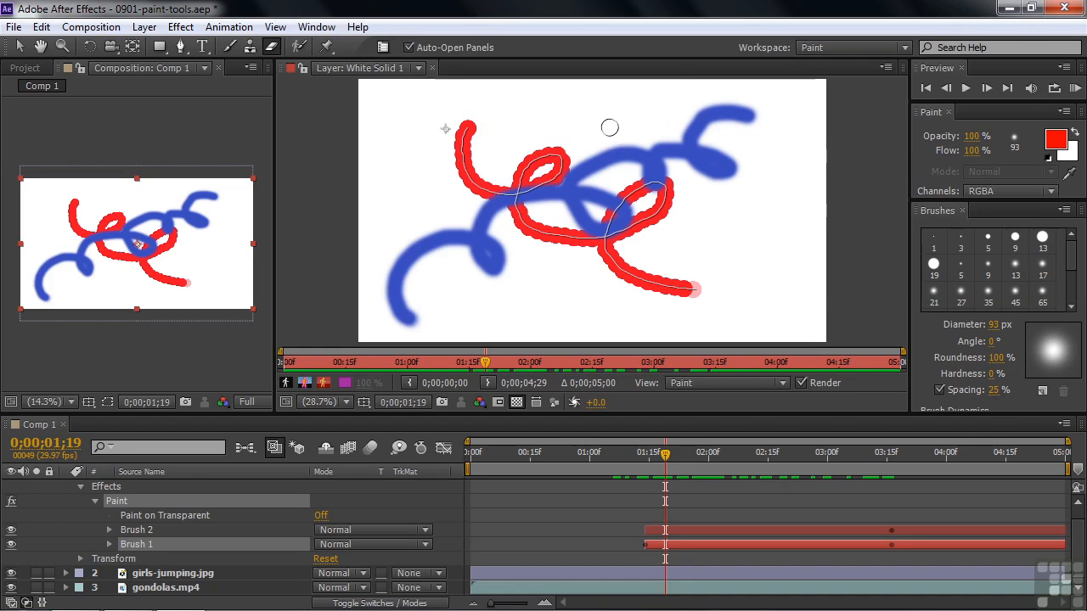
pyautogui.moveTo(984, 204); pyautogui.dragTo(987, 249)
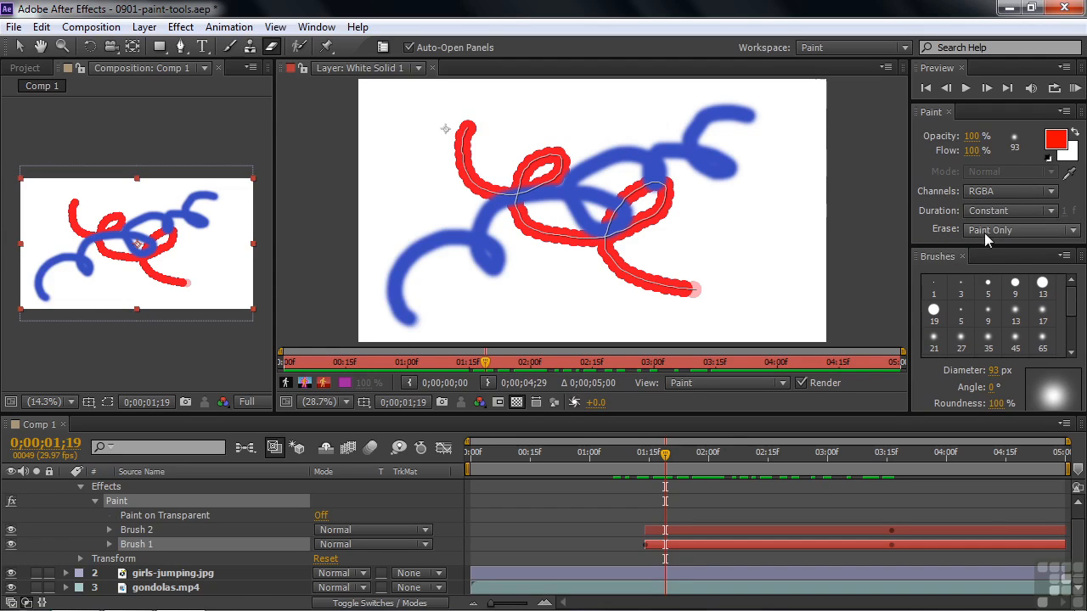
pyautogui.moveTo(614, 146)
pyautogui.mouseDown()
pyautogui.moveTo(629, 181)
pyautogui.moveTo(597, 143)
pyautogui.moveTo(605, 190)
pyautogui.moveTo(566, 146)
pyautogui.mouseUp()
# Set the Eraser to Layer Source & Paint and erase a zigzag through the strokes and the white solid
pyautogui.click(1072, 230)
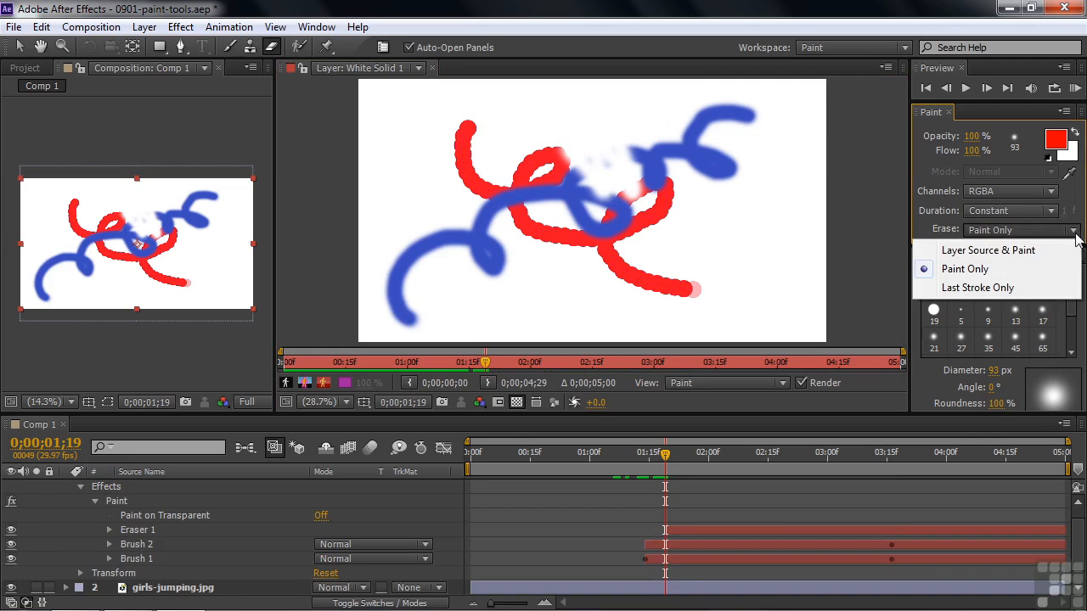
pyautogui.click(1007, 251)
pyautogui.moveTo(569, 142)
pyautogui.mouseDown()
pyautogui.moveTo(611, 232)
pyautogui.moveTo(509, 165)
pyautogui.moveTo(499, 187)
pyautogui.moveTo(549, 241)
pyautogui.moveTo(532, 251)
pyautogui.moveTo(445, 185)
pyautogui.moveTo(470, 238)
pyautogui.mouseUp()
pyautogui.moveTo(478, 266); pyautogui.dragTo(397, 235)
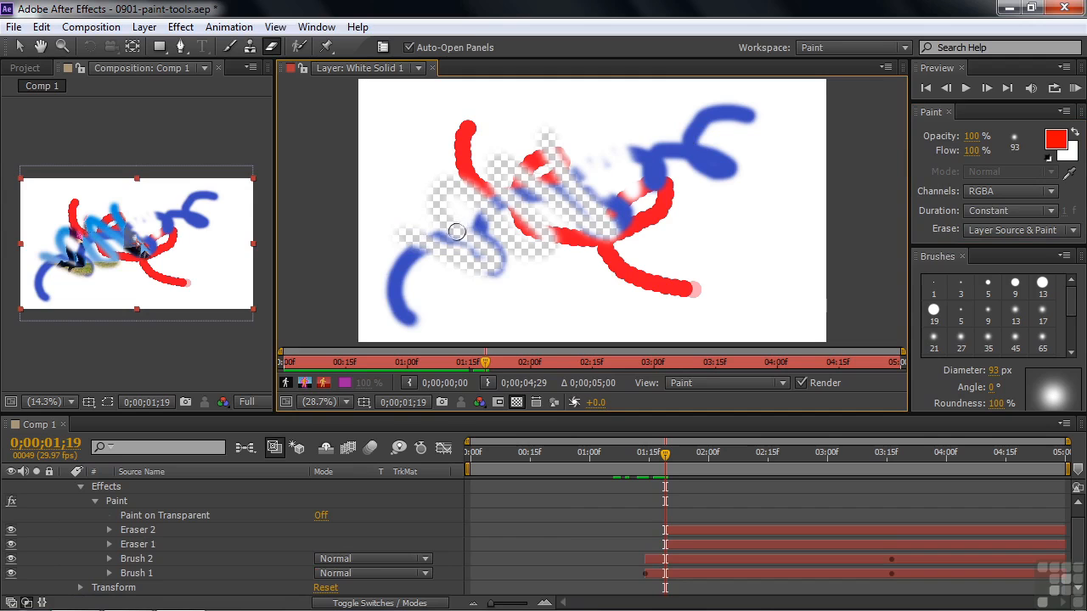
# Compare the layer with the transparency grid off and on, and erase a wider area plus an oval ring beneath it
pyautogui.click(517, 403)
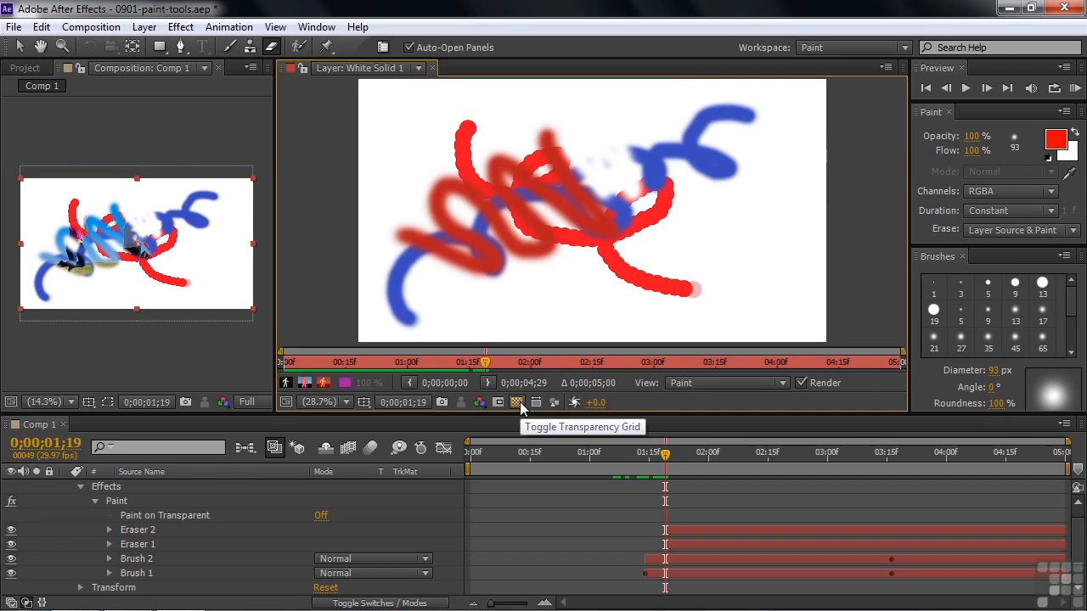
pyautogui.click(517, 403)
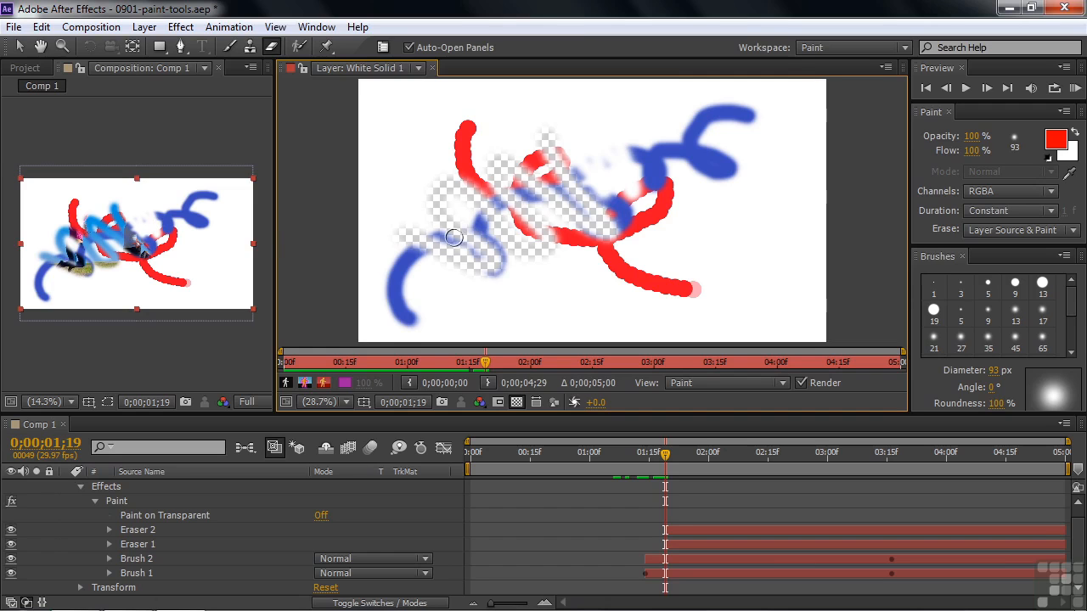
pyautogui.moveTo(413, 219)
pyautogui.mouseDown()
pyautogui.moveTo(495, 222)
pyautogui.moveTo(455, 180)
pyautogui.moveTo(509, 167)
pyautogui.moveTo(514, 221)
pyautogui.moveTo(463, 290)
pyautogui.moveTo(408, 229)
pyautogui.moveTo(428, 191)
pyautogui.moveTo(427, 263)
pyautogui.mouseUp()
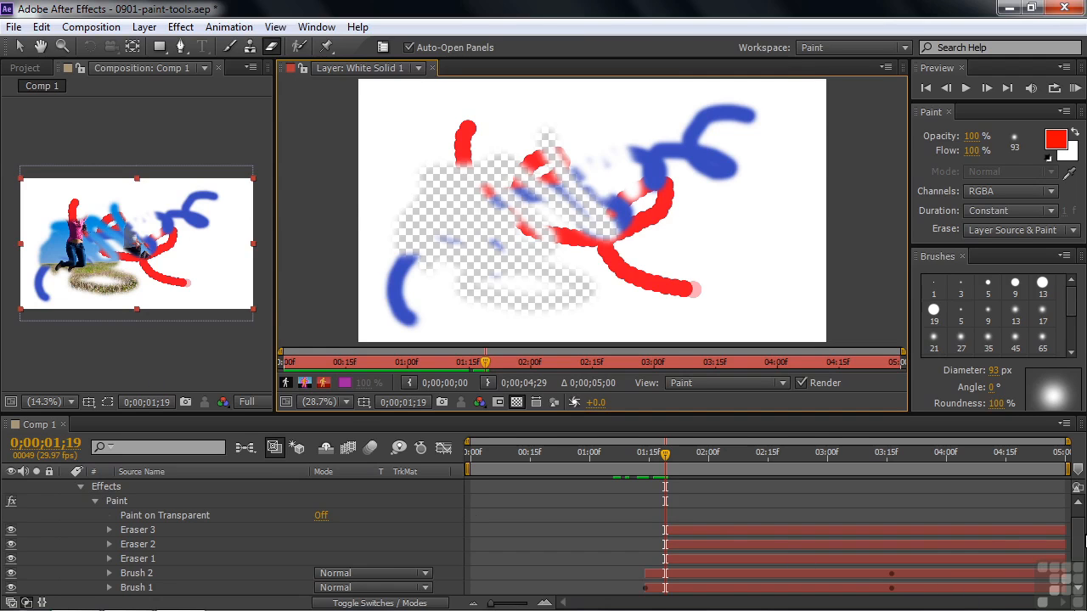
# Collapse and hide White Solid 1, and open girls-jumping.jpg in its Layer view
pyautogui.moveTo(1078, 542); pyautogui.dragTo(1078, 528)
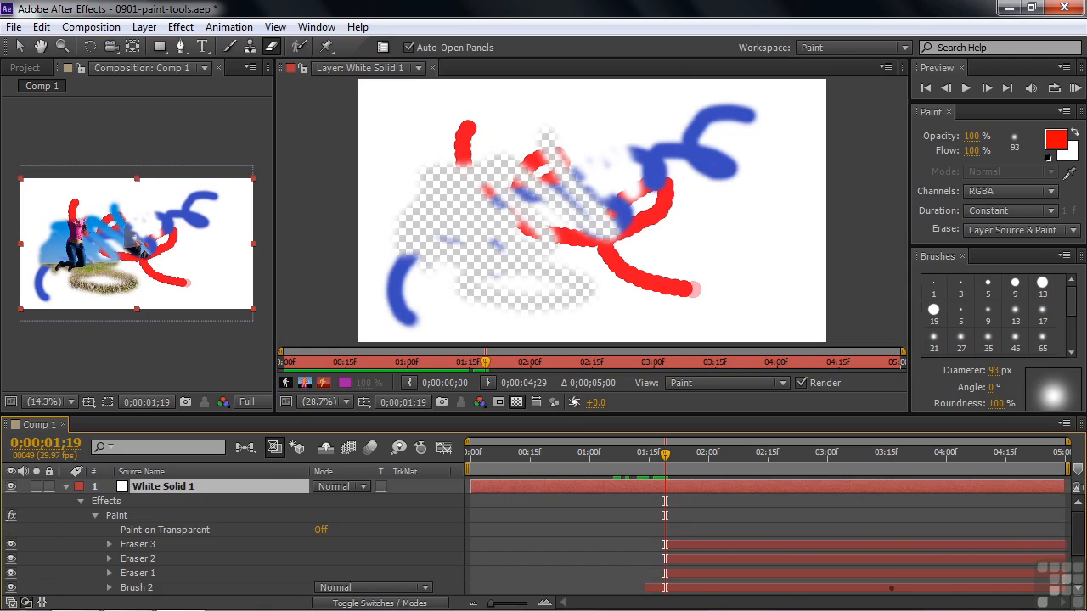
pyautogui.click(67, 486)
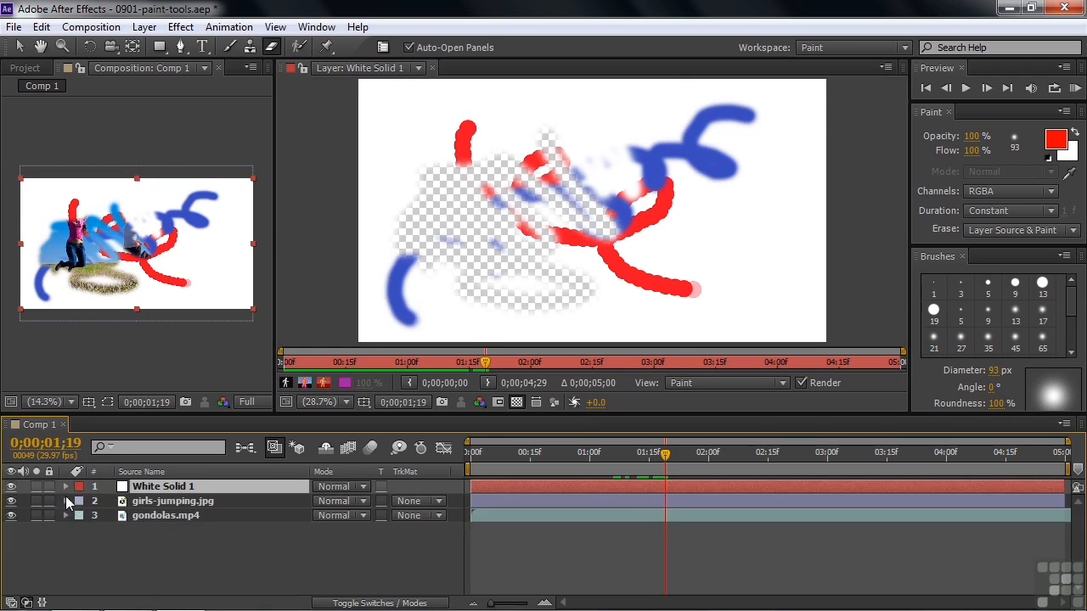
pyautogui.click(140, 503)
pyautogui.click(12, 487)
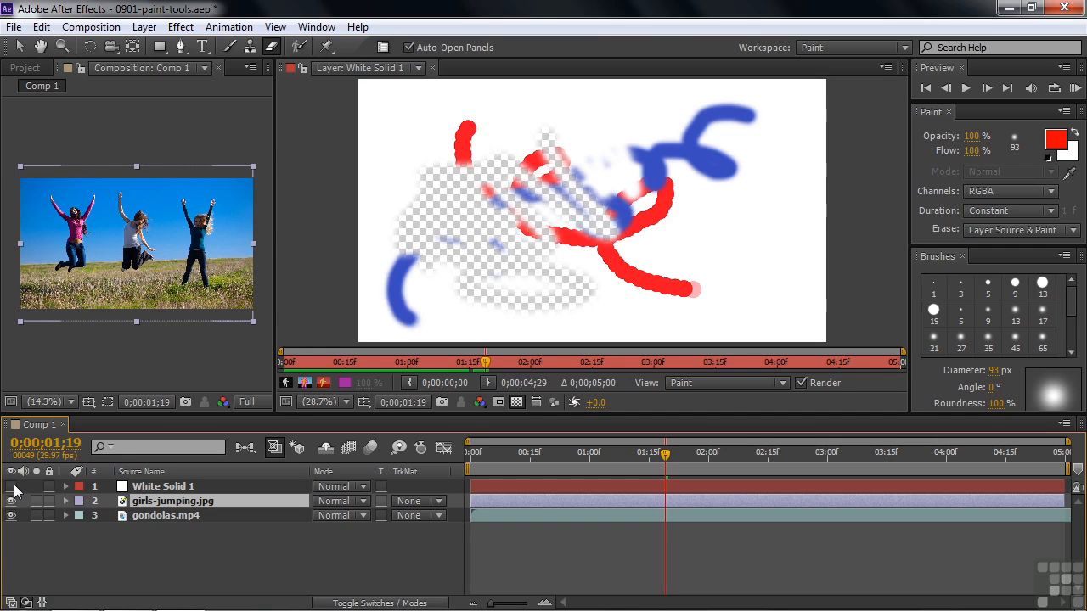
pyautogui.doubleClick(132, 506)
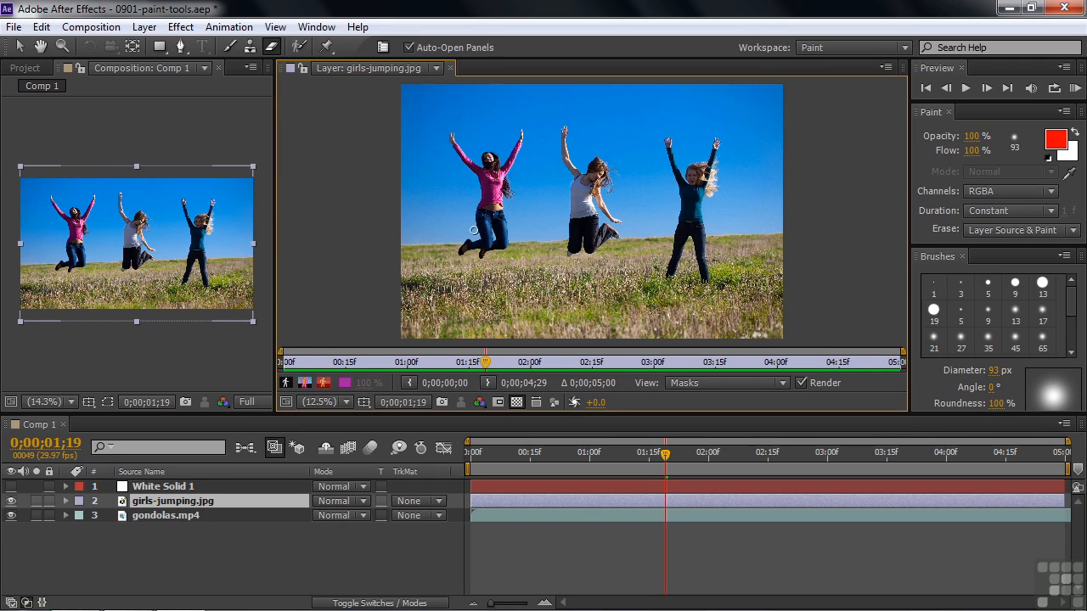
# Clone nearby blue sky over the middle girl's raised hand with the 74 px Clone Stamp
pyautogui.click(557, 144)
pyautogui.click(249, 47)
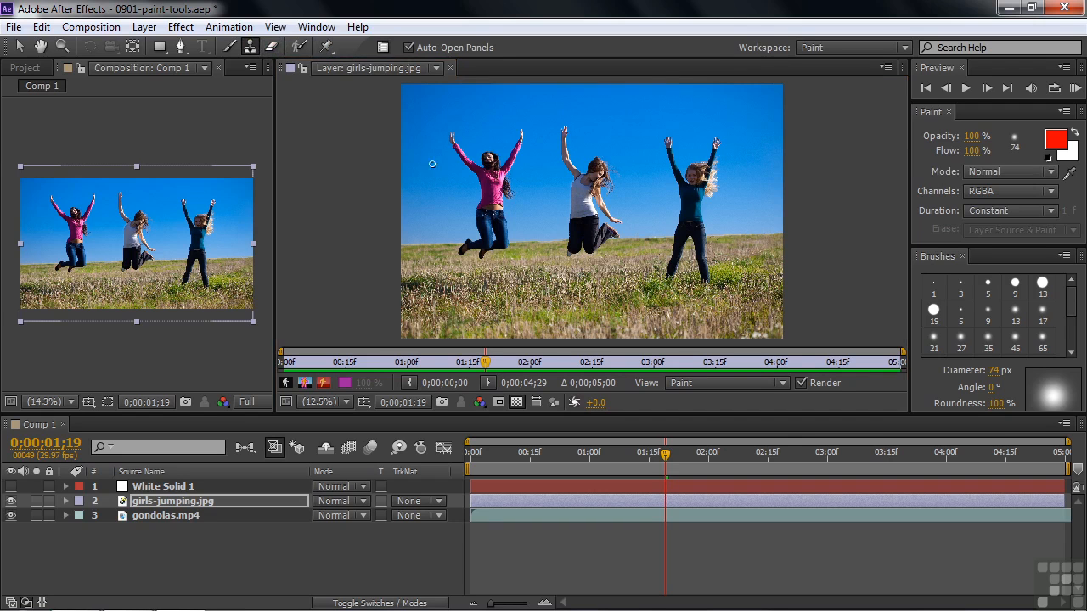
pyautogui.keyDown('alt'); pyautogui.click(543, 134); pyautogui.keyUp('alt')
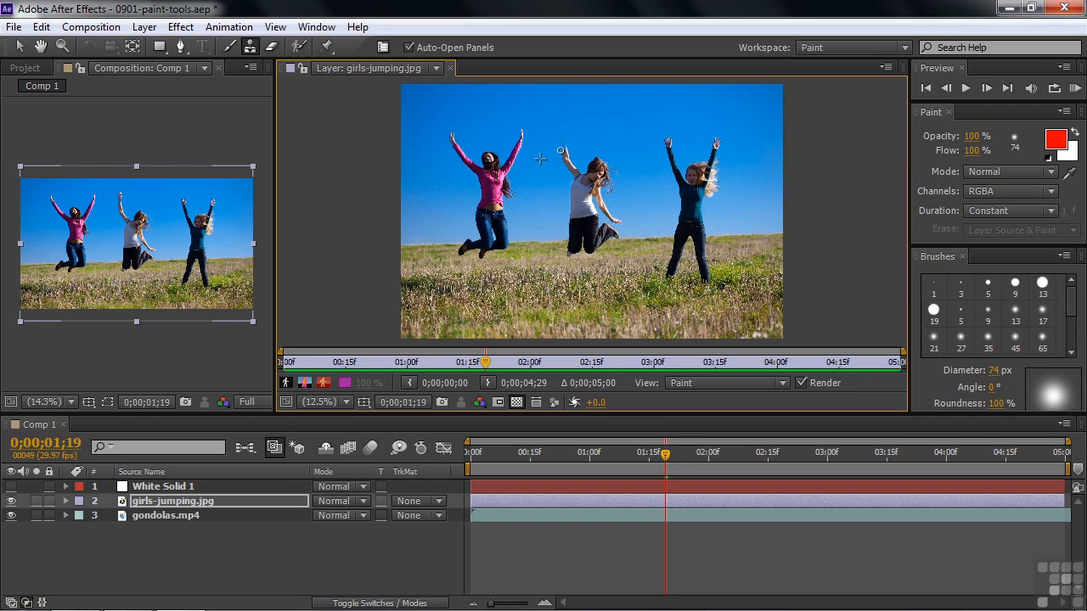
pyautogui.moveTo(565, 151); pyautogui.dragTo(562, 143)
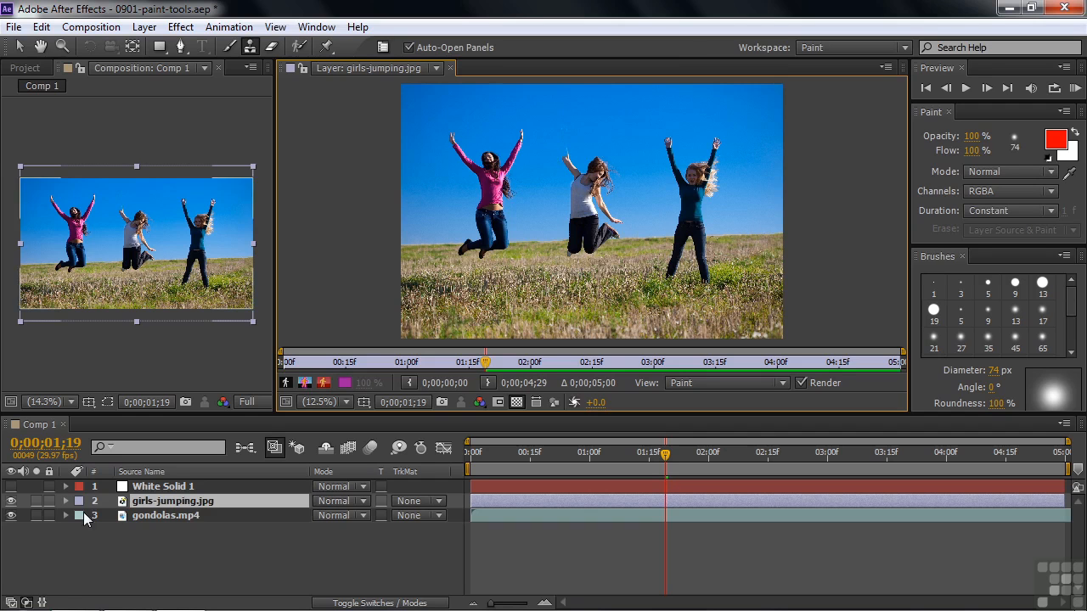
# Hide girls-jumping.jpg and mark the rear white-shirted gondolier as foreground with the Roto Brush in gondolas.mp4's Layer view
pyautogui.click(11, 501)
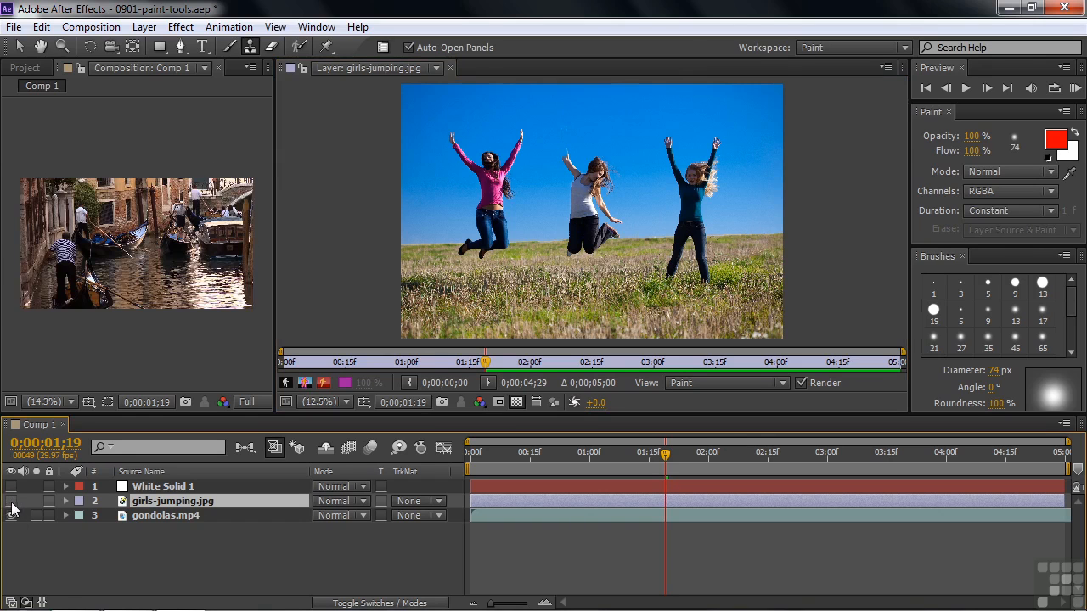
pyautogui.doubleClick(130, 515)
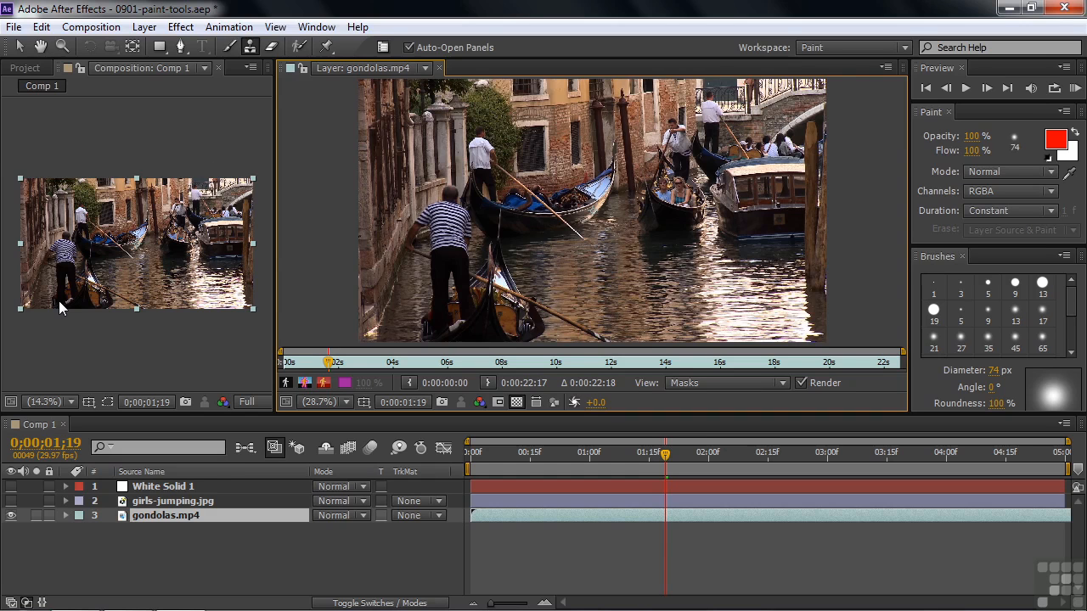
pyautogui.click(299, 47)
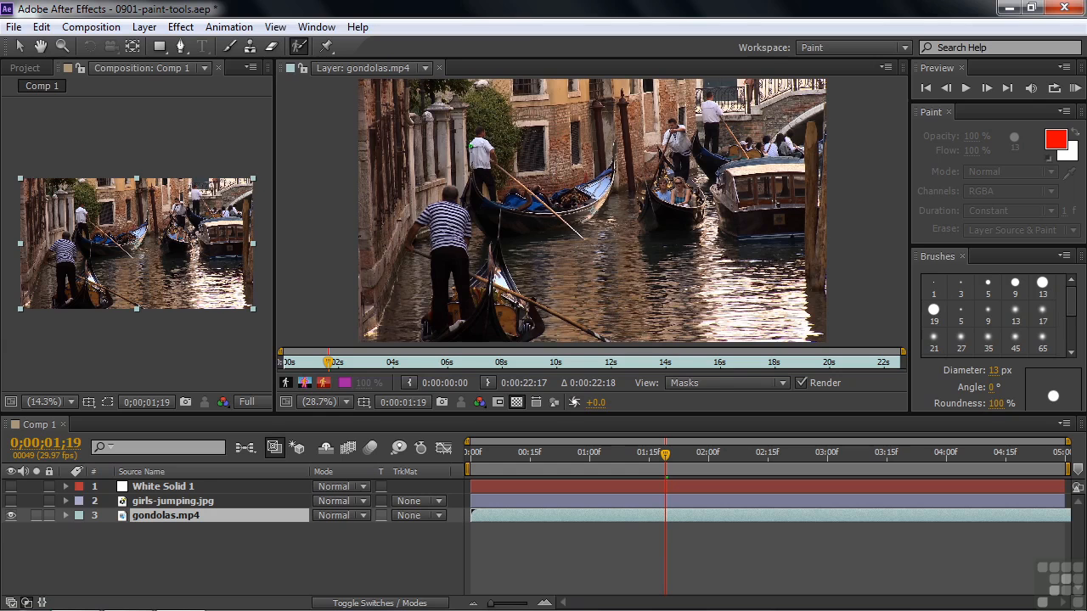
pyautogui.moveTo(476, 139); pyautogui.dragTo(478, 158)
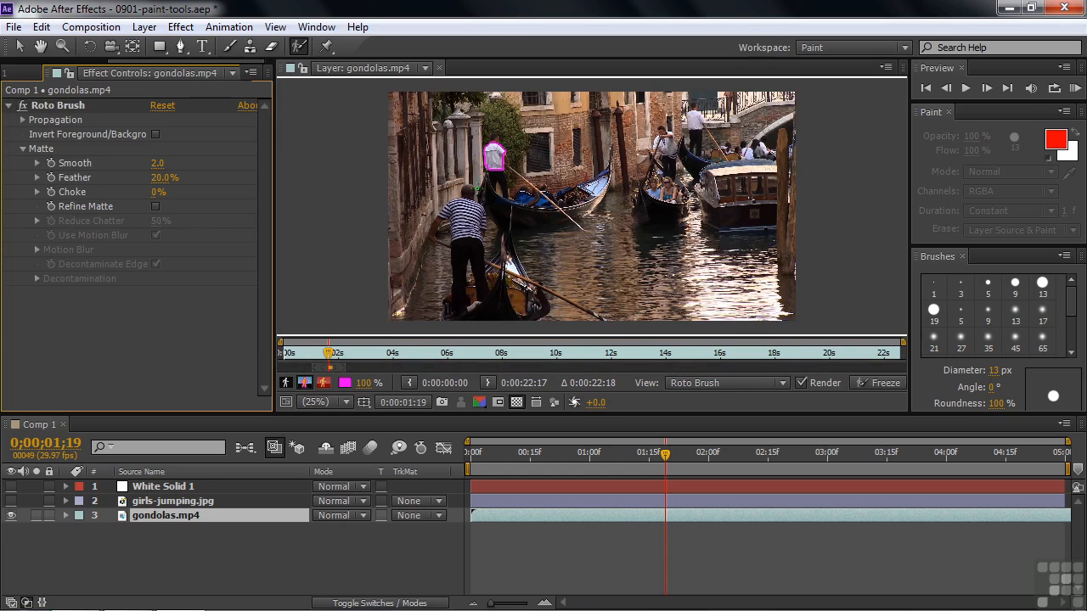